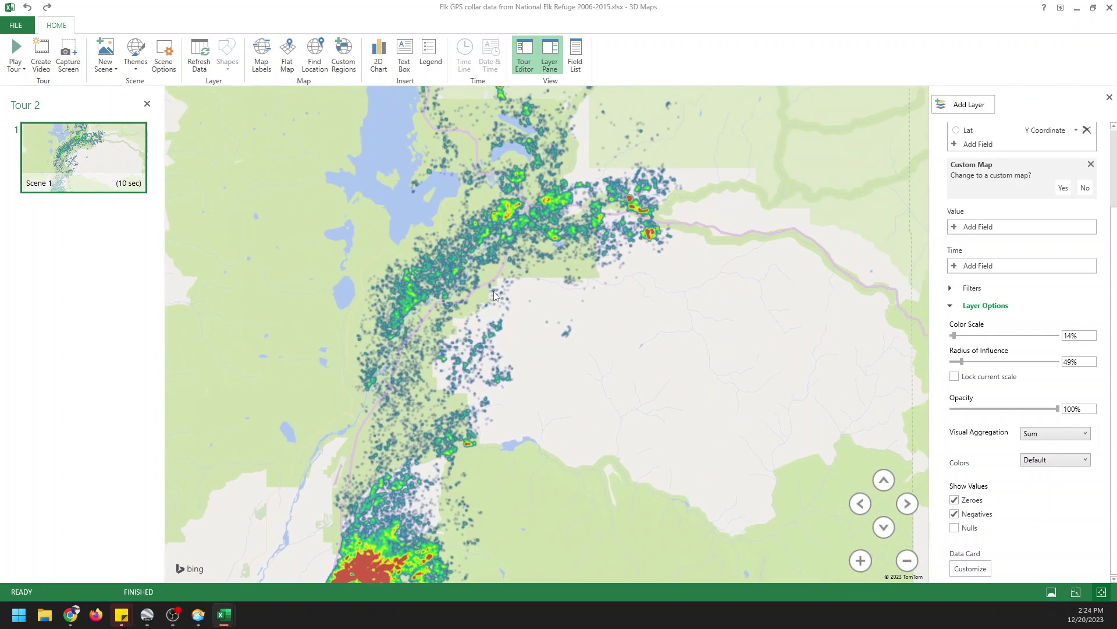
Zoom into the elk heat map and follow the clusters south to the red hotspot
{"action": "scroll", "coordinate": [504, 270], "scroll_direction": "up", "scroll_amount": 5}
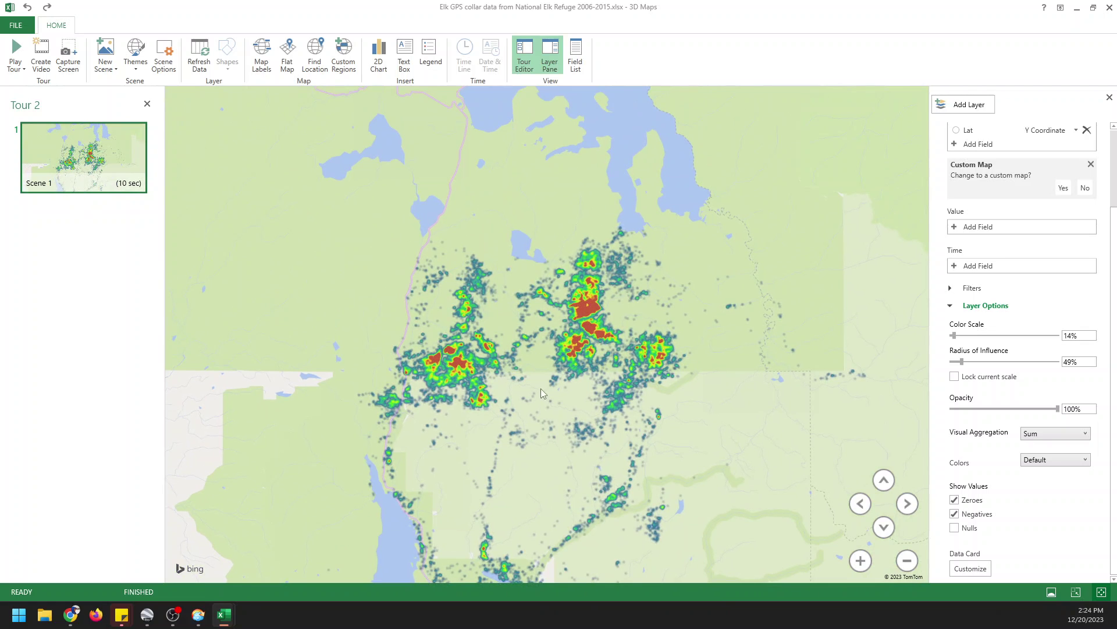
{"action": "left_click_drag", "start_coordinate": [540, 388], "coordinate": [658, 262]}
{"action": "left_click_drag", "start_coordinate": [604, 357], "coordinate": [576, 265]}
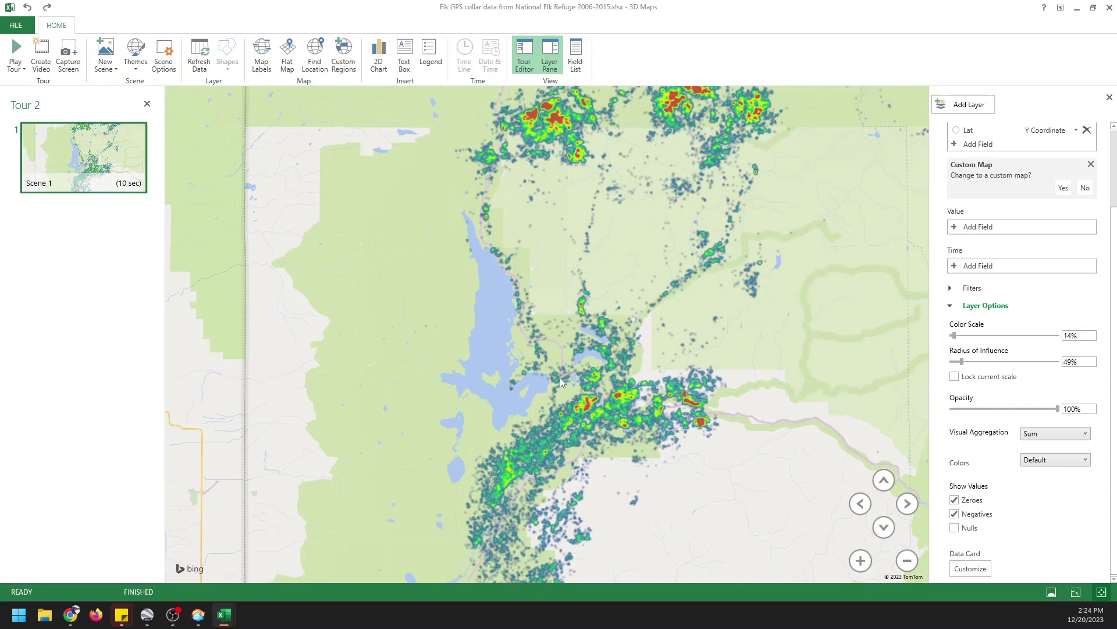
{"action": "left_click_drag", "start_coordinate": [560, 378], "coordinate": [554, 290]}
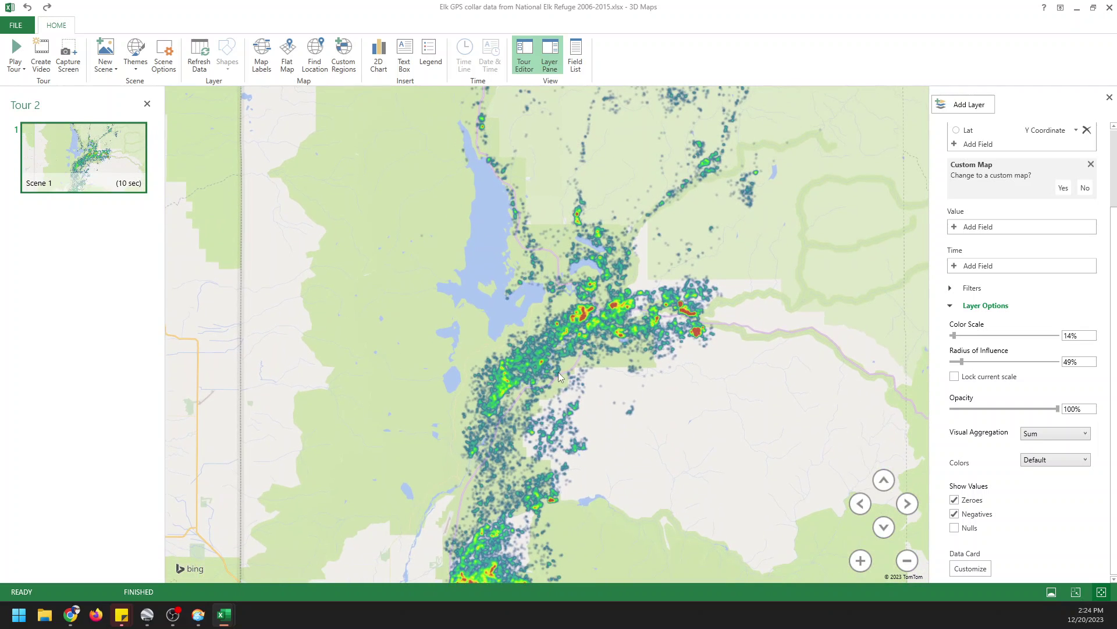
{"action": "left_click_drag", "start_coordinate": [557, 372], "coordinate": [556, 284]}
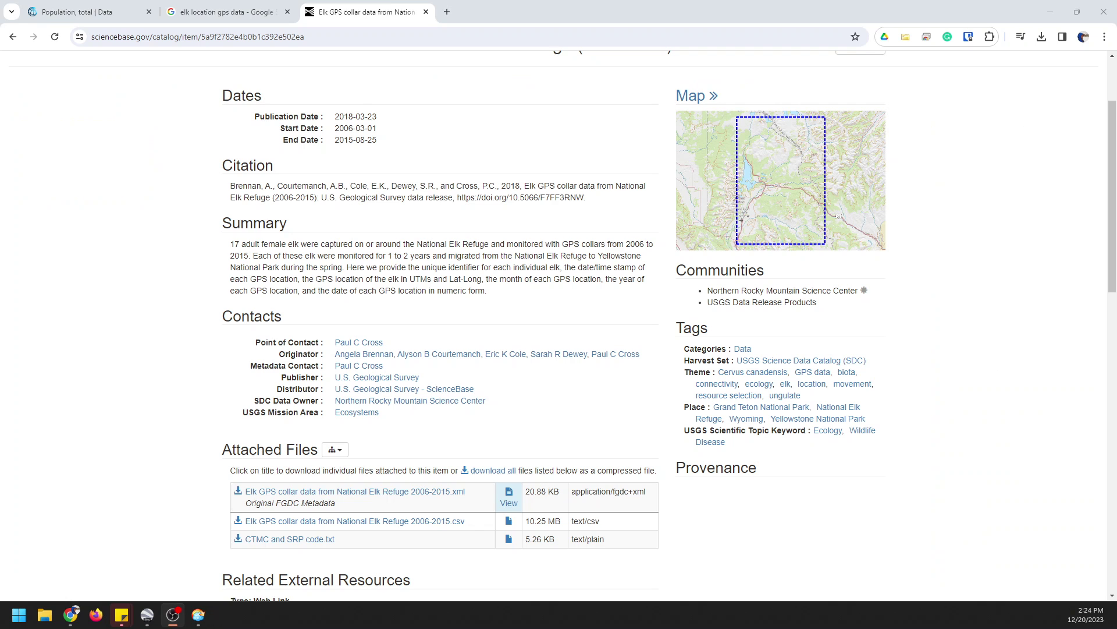
Highlight the dataset title, then just its 2006-2015 date range
{"action": "scroll", "coordinate": [517, 289], "scroll_direction": "up", "scroll_amount": 2}
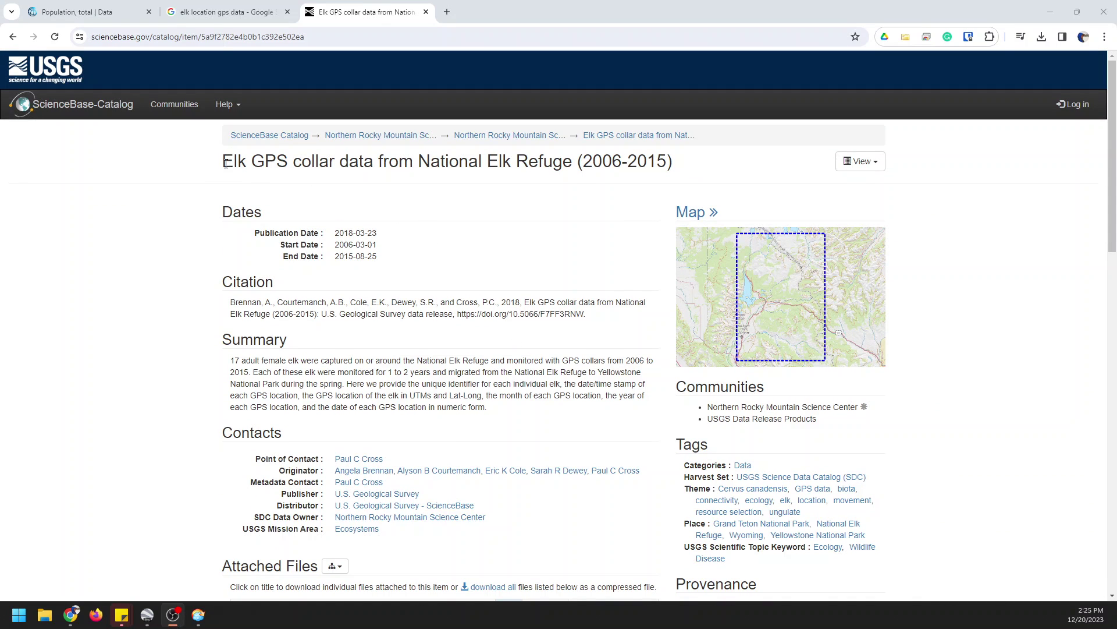
{"action": "left_click_drag", "start_coordinate": [225, 163], "coordinate": [679, 163]}
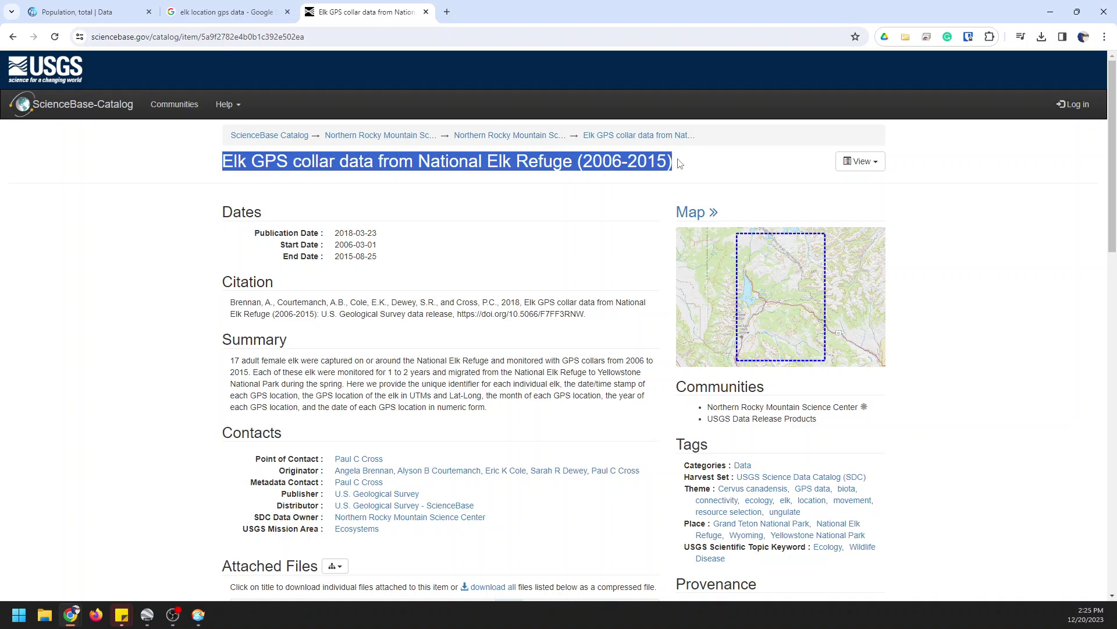
{"action": "left_click", "coordinate": [680, 164]}
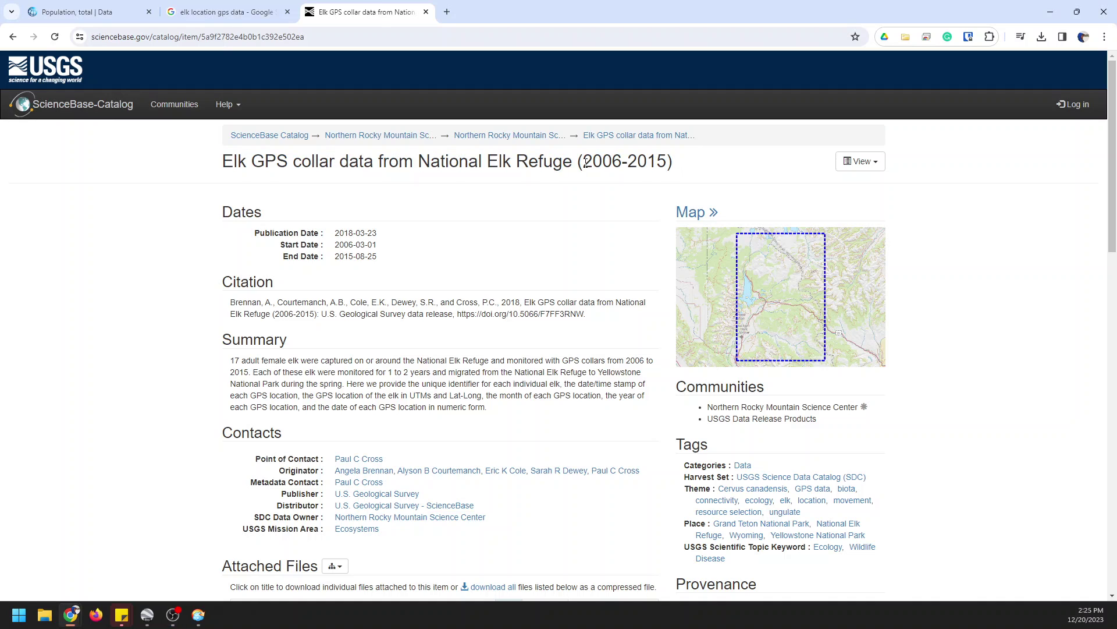
{"action": "left_click_drag", "start_coordinate": [585, 162], "coordinate": [664, 162]}
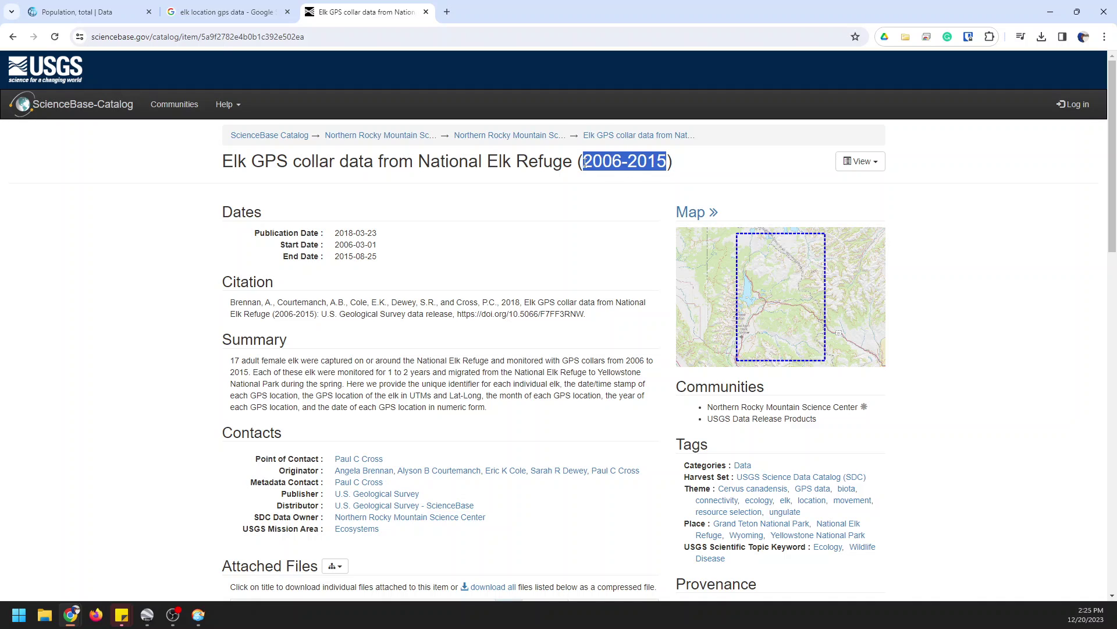
{"action": "left_click_drag", "start_coordinate": [584, 163], "coordinate": [668, 163]}
Scroll through the ScienceBase page to review the dataset description
{"action": "scroll", "coordinate": [512, 350], "scroll_direction": "down", "scroll_amount": 4}
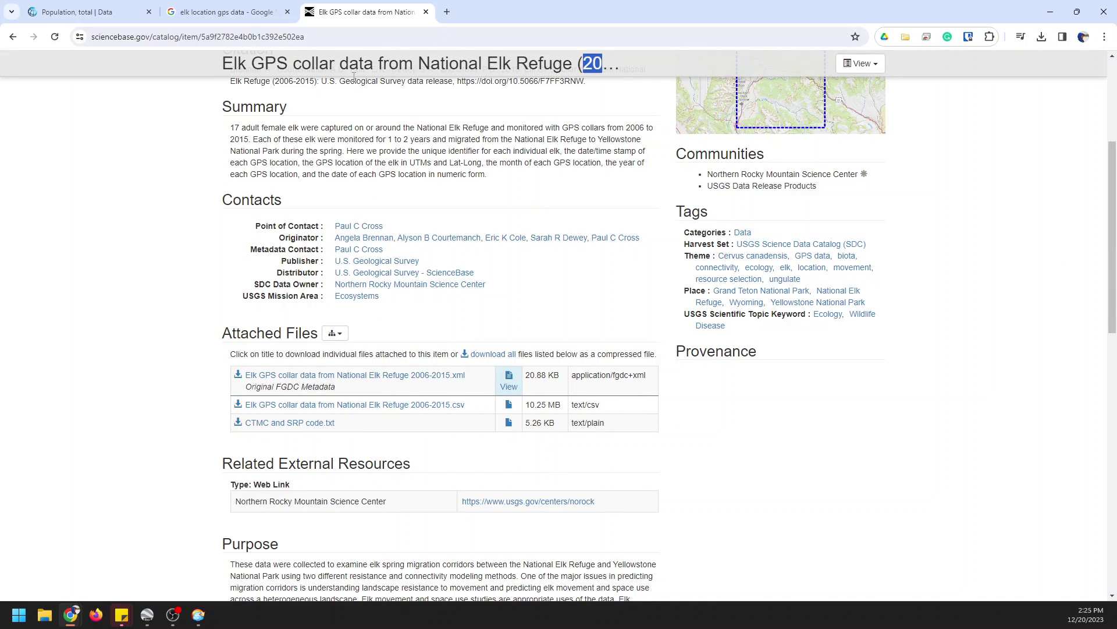
{"action": "scroll", "coordinate": [441, 375], "scroll_direction": "up", "scroll_amount": 4}
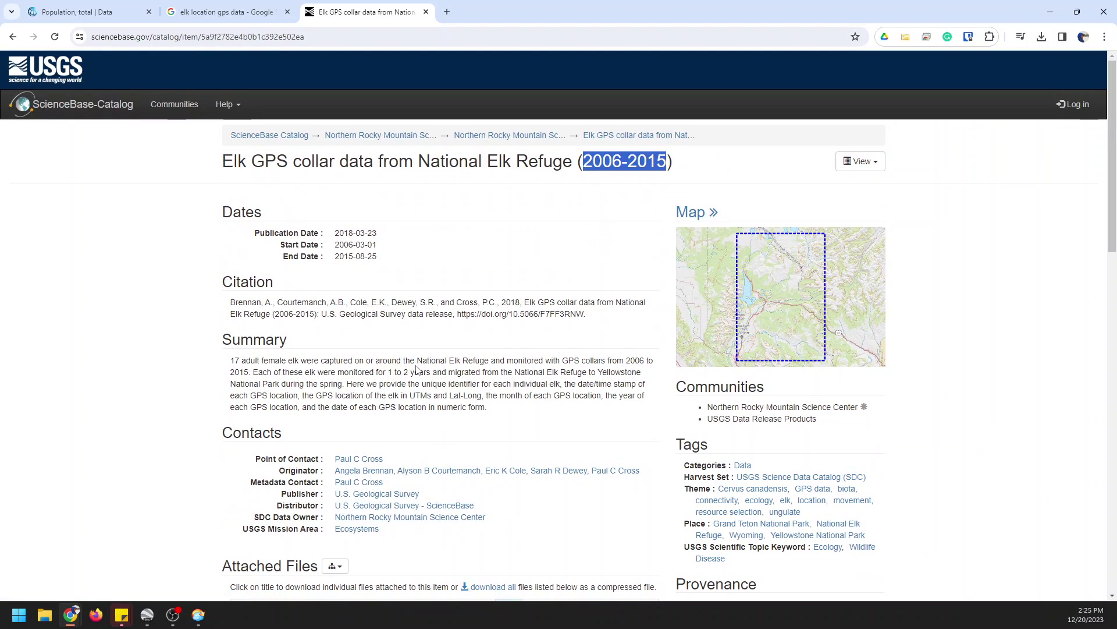
{"action": "scroll", "coordinate": [417, 370], "scroll_direction": "down", "scroll_amount": 2}
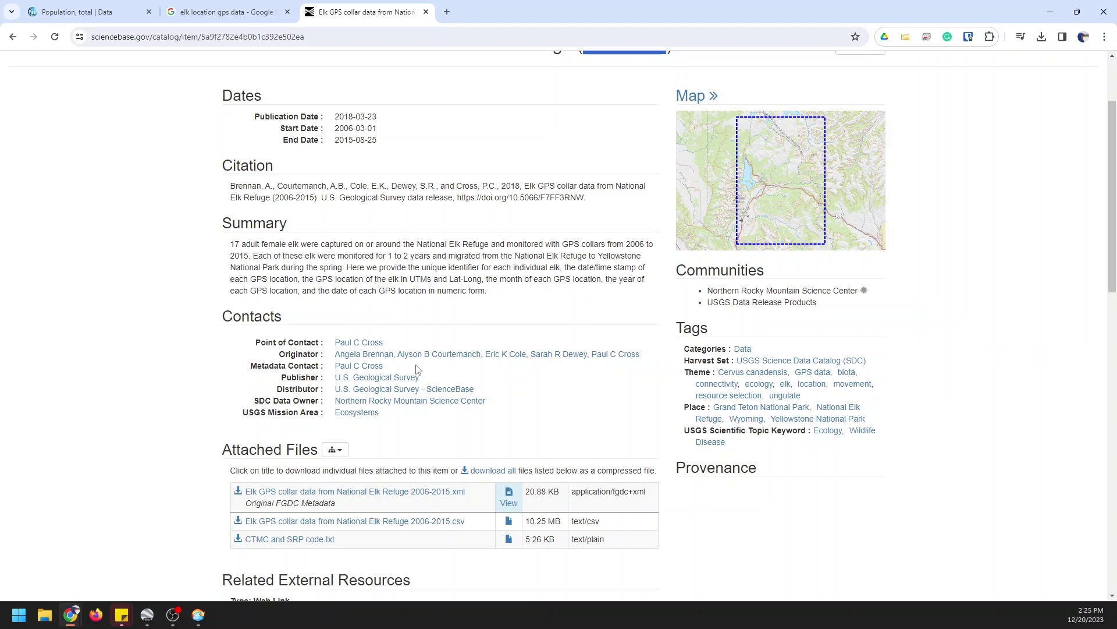
{"action": "scroll", "coordinate": [417, 370], "scroll_direction": "up", "scroll_amount": 2}
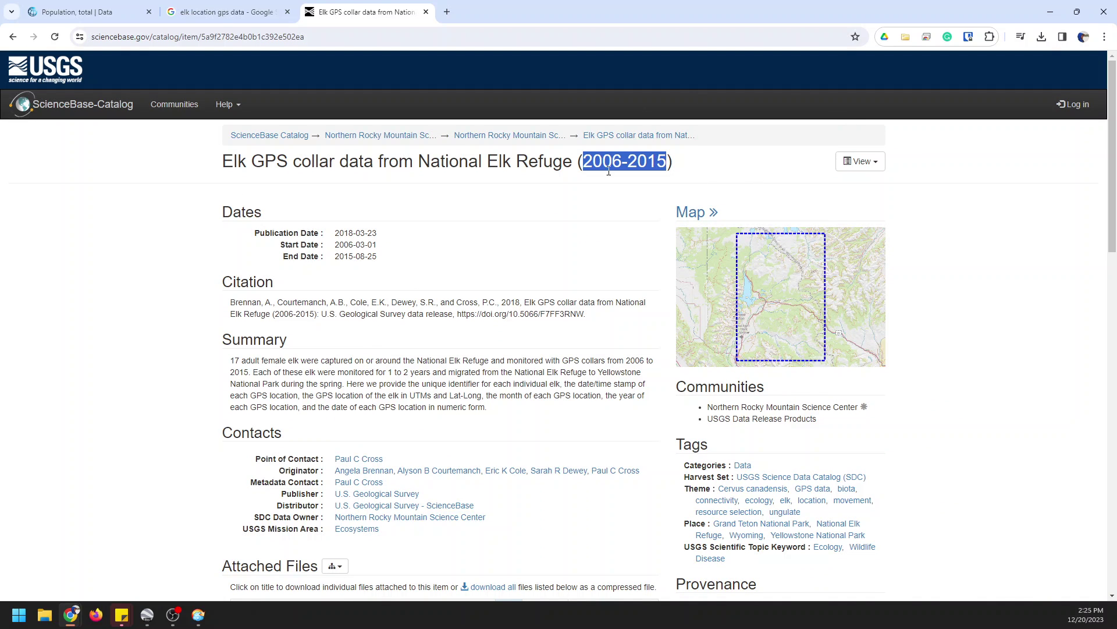
Open the downloaded Elk GPS collar data 2006-2015 .csv from Chrome's recent downloads
{"action": "left_click", "coordinate": [1041, 36]}
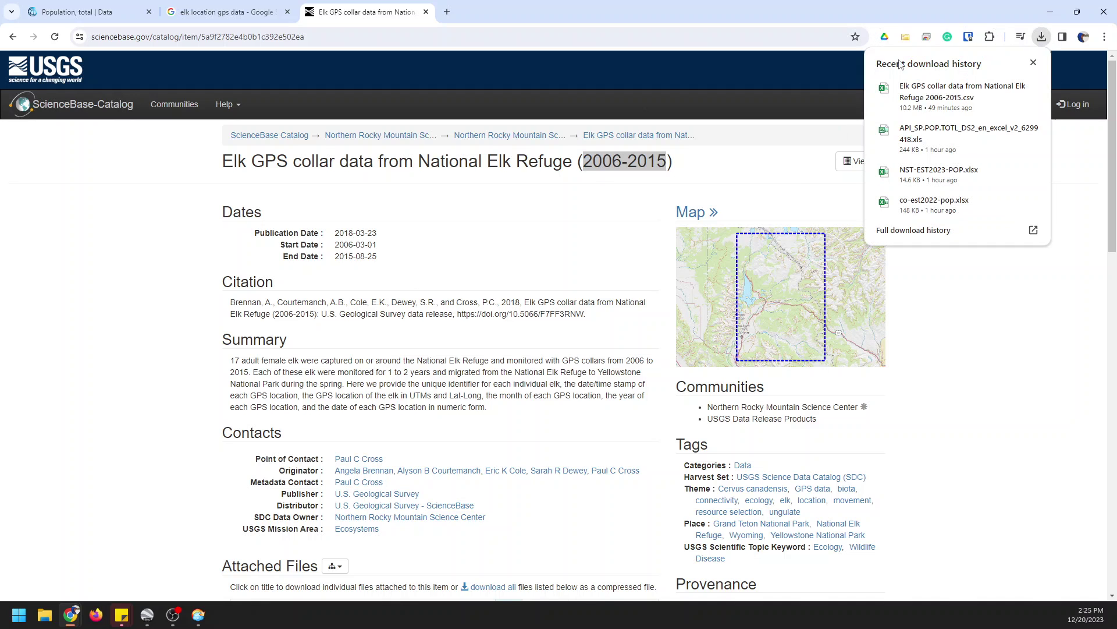
{"action": "scroll", "coordinate": [310, 347], "scroll_direction": "down", "scroll_amount": 5}
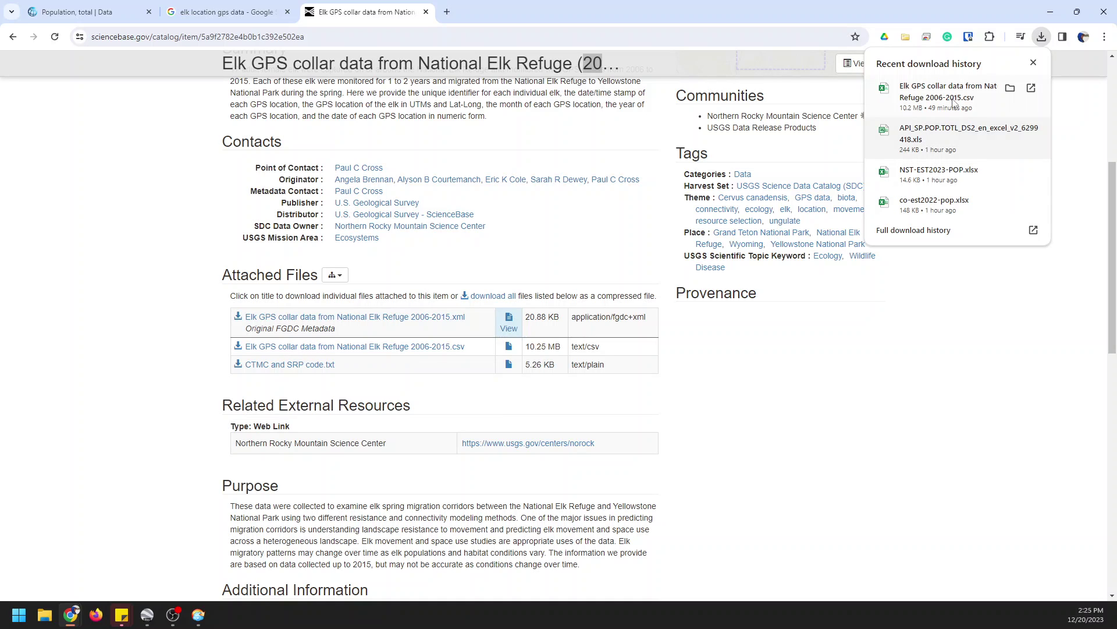
{"action": "mouse_move", "coordinate": [939, 108]}
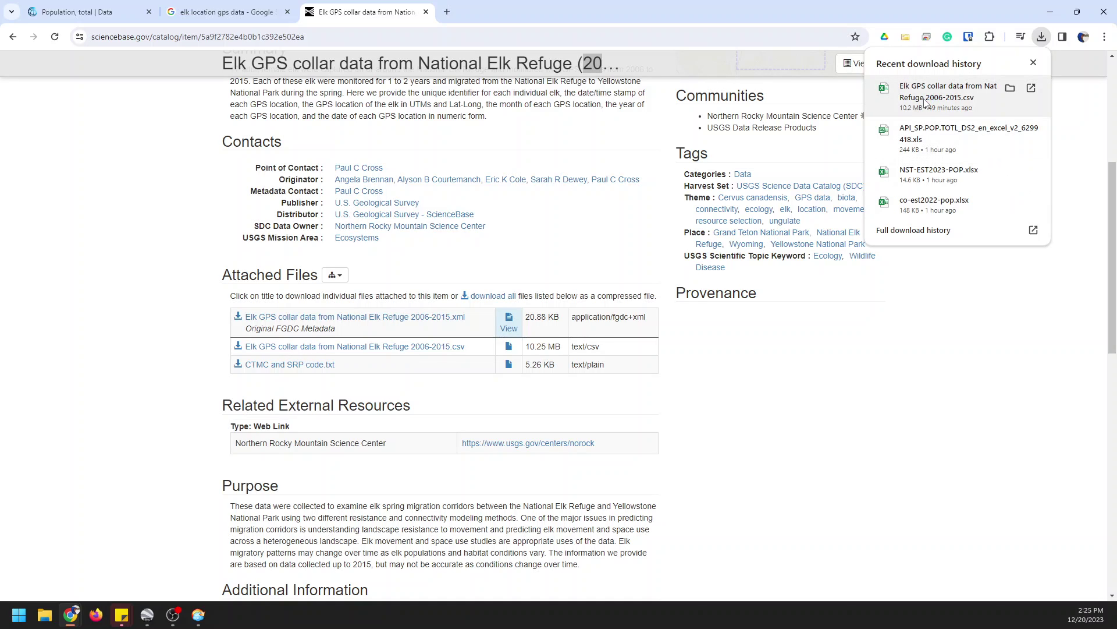
{"action": "left_click", "coordinate": [926, 103]}
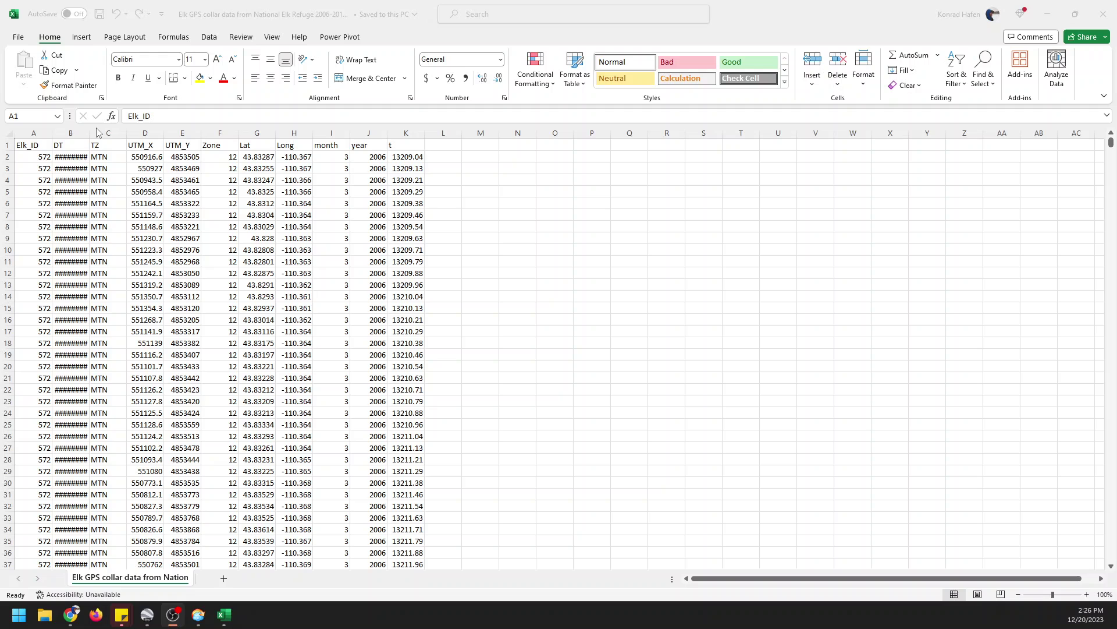
Check the workbook's file location, then widen column B so the DT dates and times show
{"action": "left_click", "coordinate": [215, 12]}
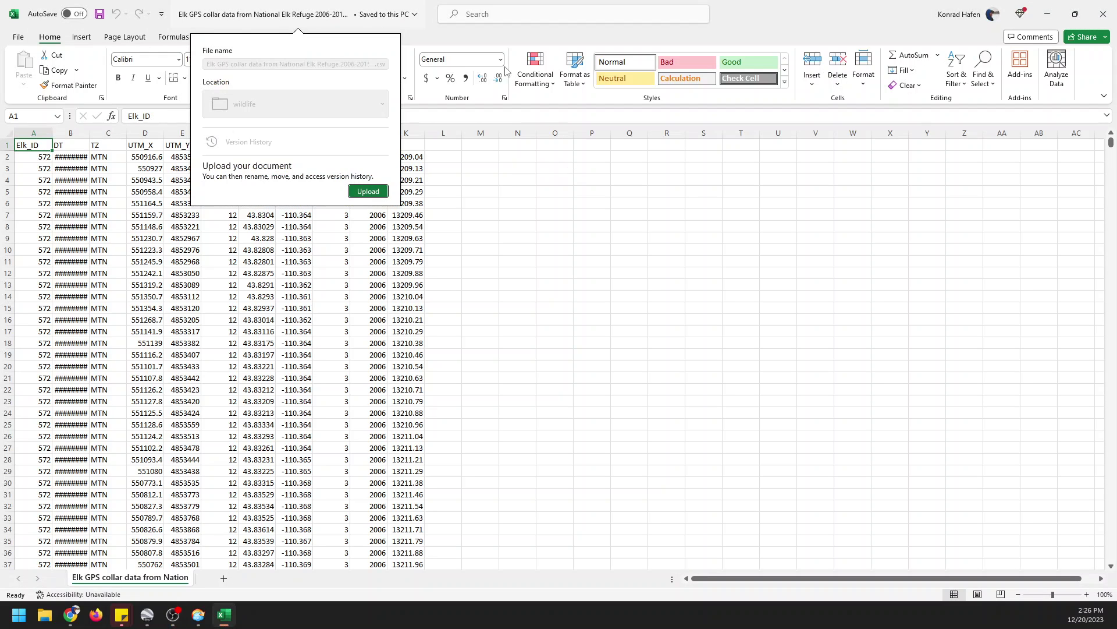
{"action": "left_click", "coordinate": [811, 21]}
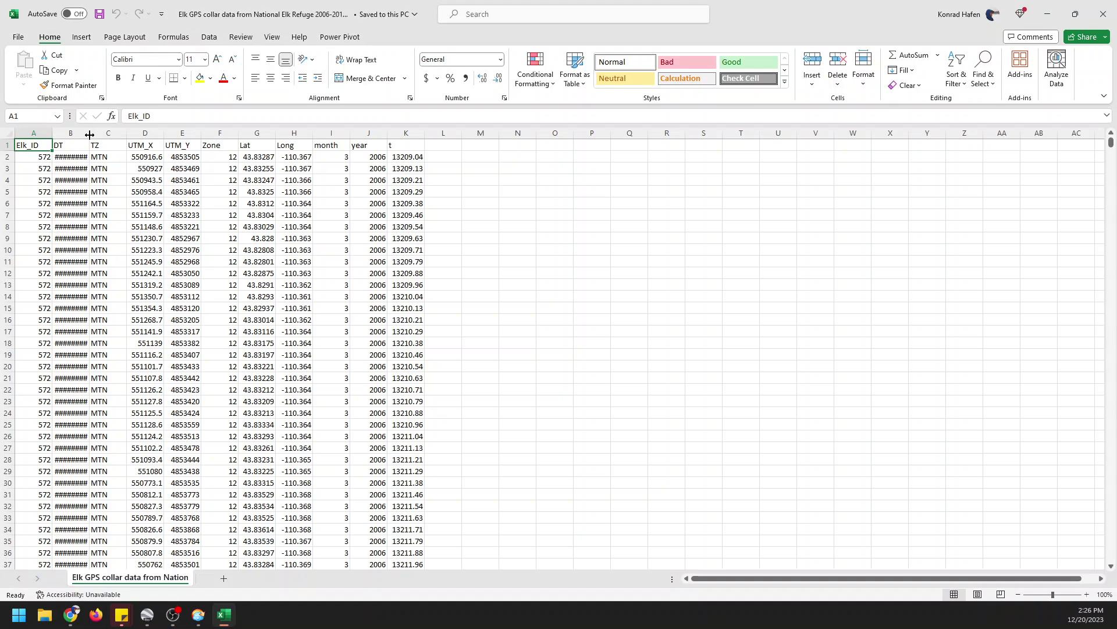
{"action": "left_click_drag", "start_coordinate": [89, 133], "coordinate": [111, 133]}
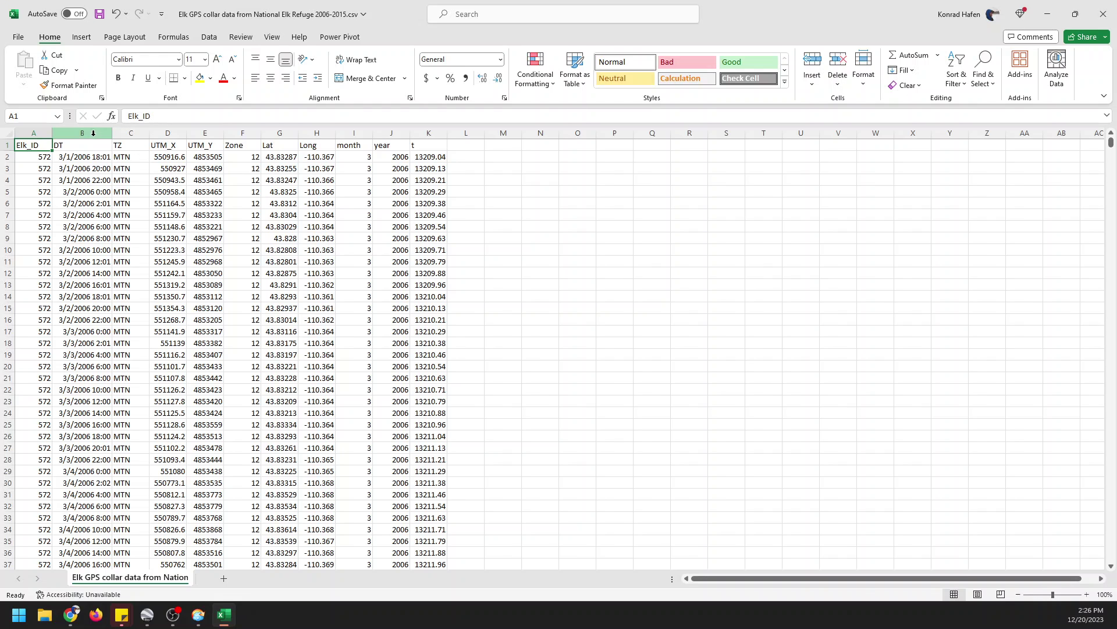
{"action": "left_click", "coordinate": [90, 132]}
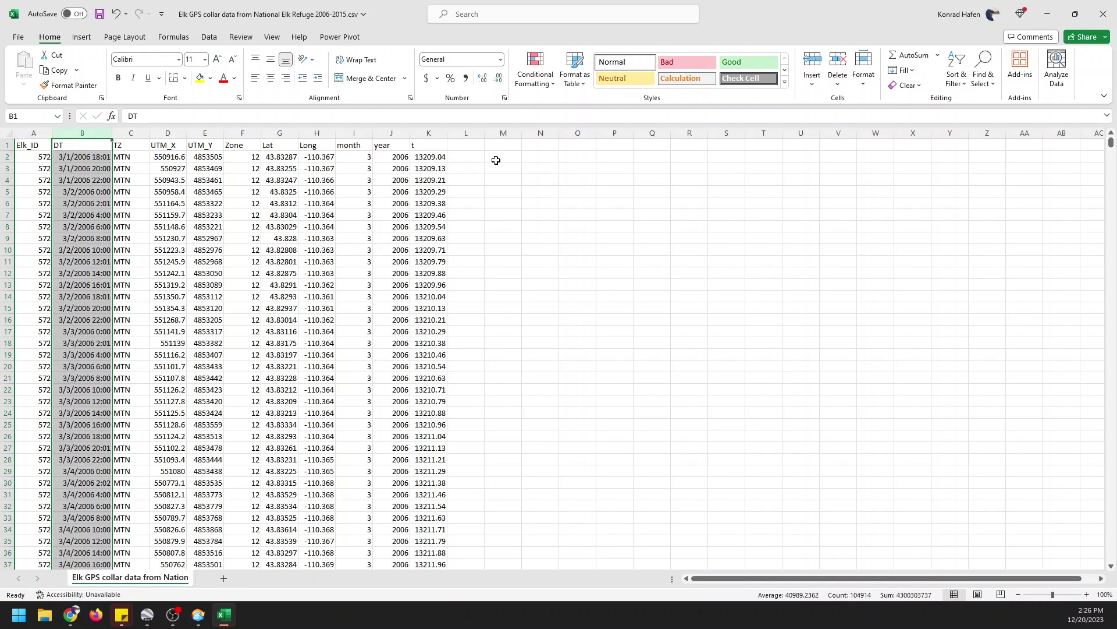
{"action": "left_click", "coordinate": [465, 157]}
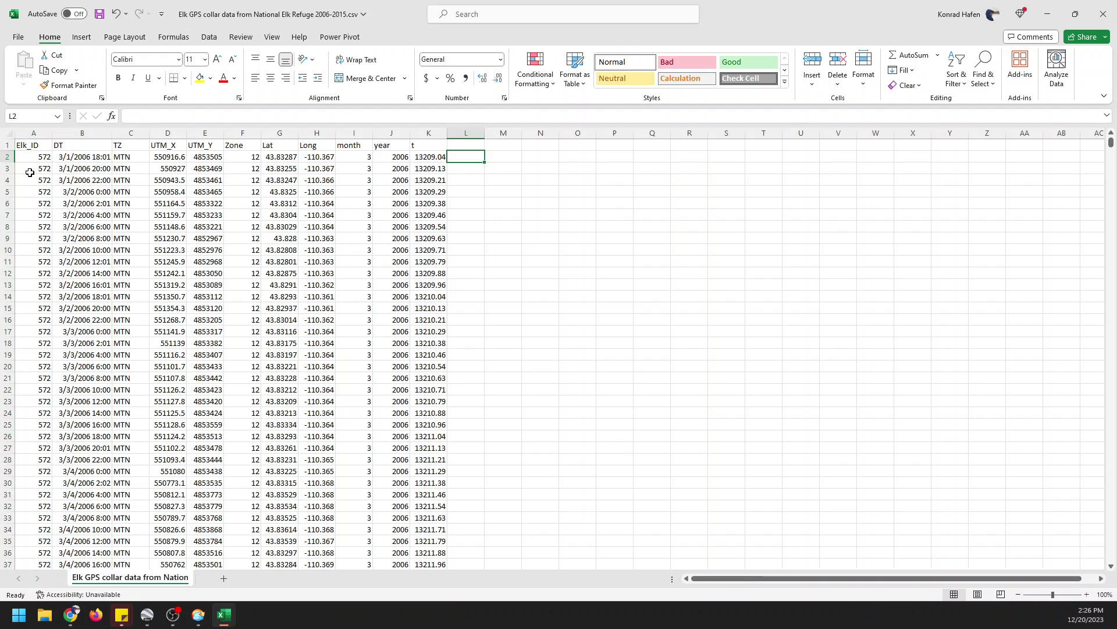
Select the Elk_ID-to-t header row and extend the selection down to the last data row
{"action": "left_click", "coordinate": [30, 144]}
{"action": "left_click_drag", "start_coordinate": [32, 147], "coordinate": [412, 151]}
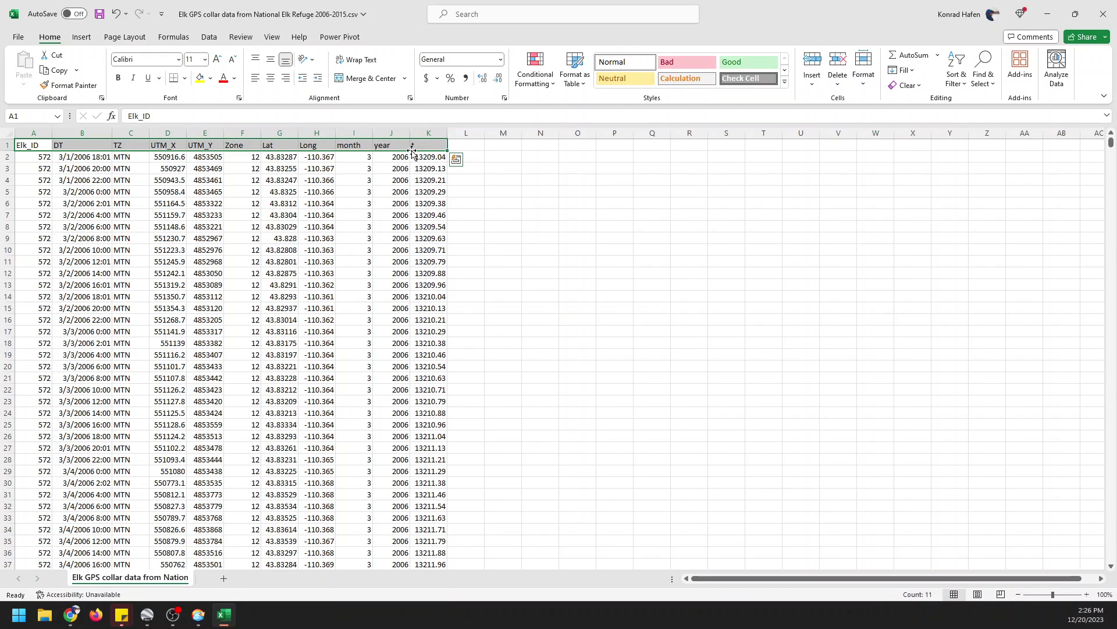
{"action": "key", "text": "ctrl+shift+Down"}
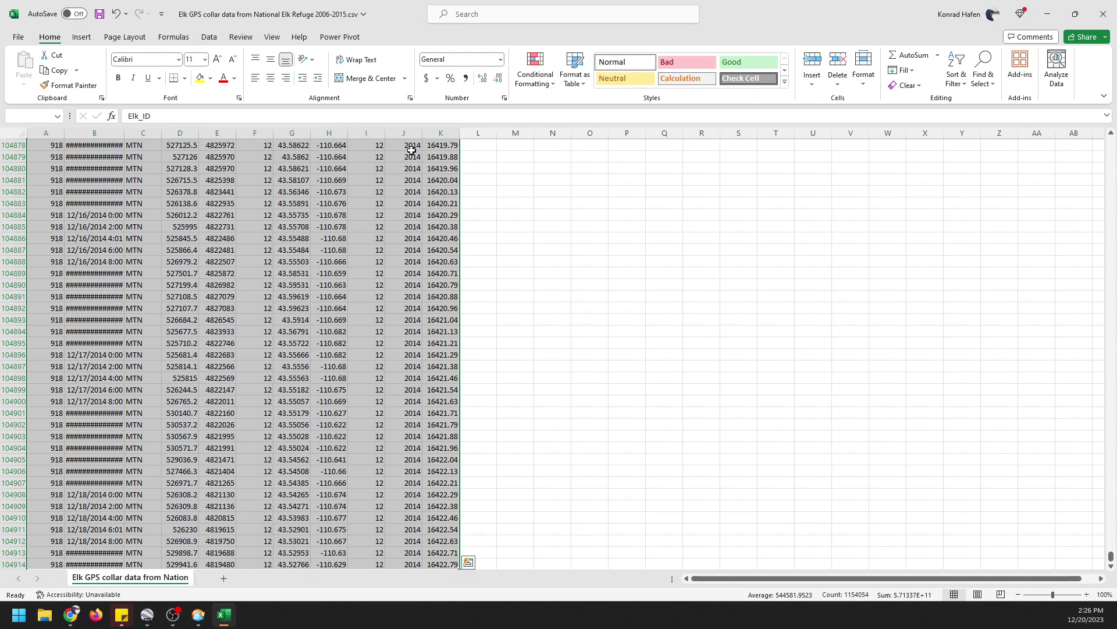
Format the data as a table in the first Light style with headers, and turn off filter buttons
{"action": "left_click", "coordinate": [581, 86]}
{"action": "left_click", "coordinate": [577, 131]}
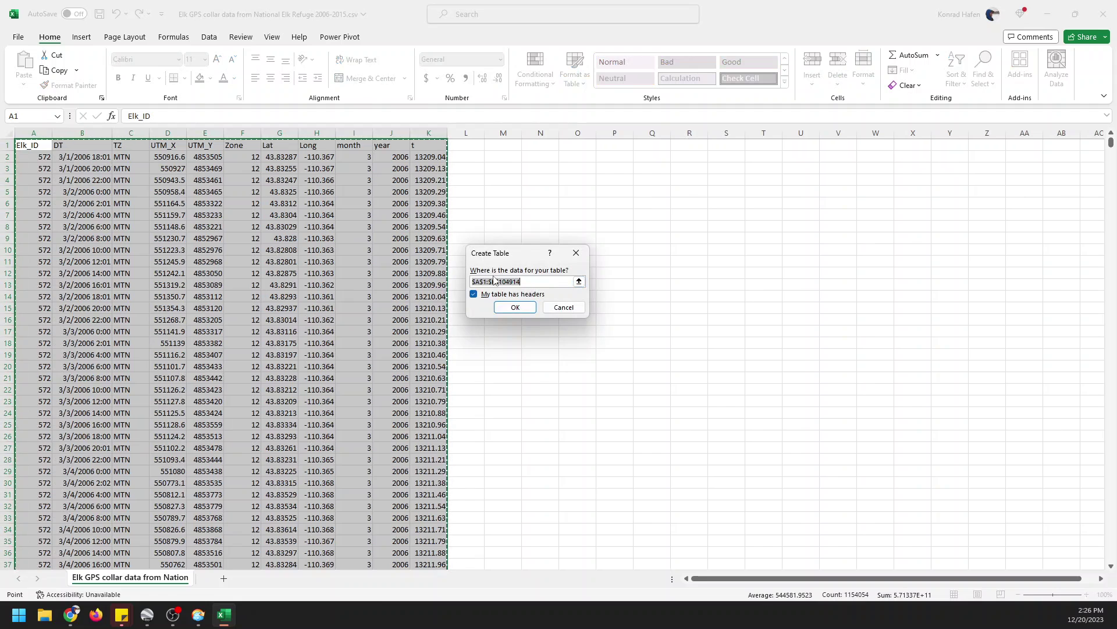
{"action": "left_click", "coordinate": [518, 308]}
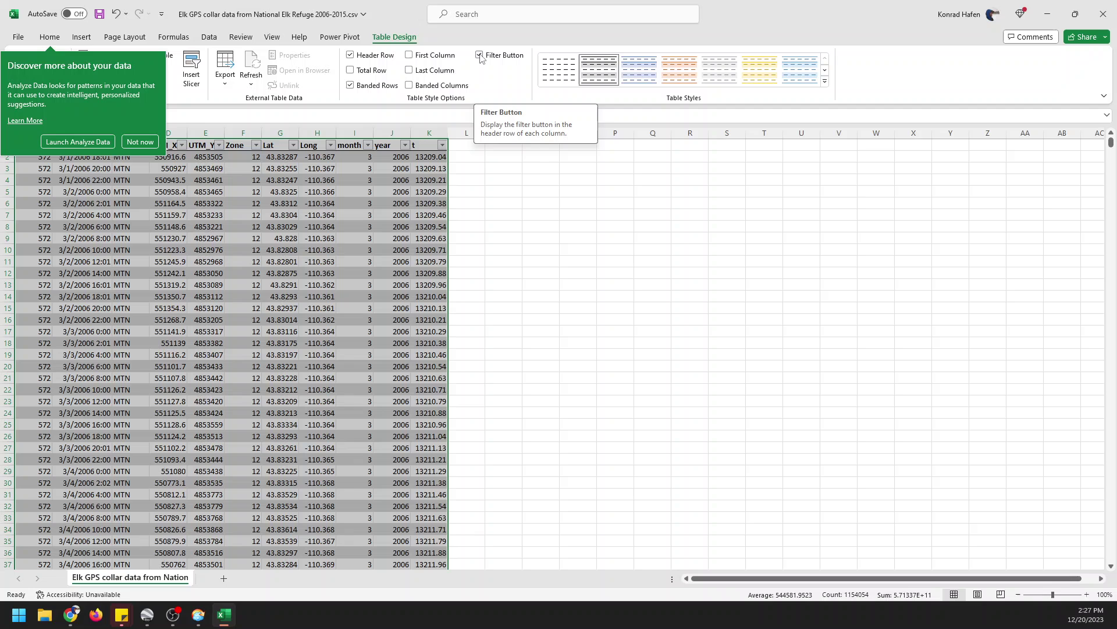
{"action": "left_click", "coordinate": [480, 56]}
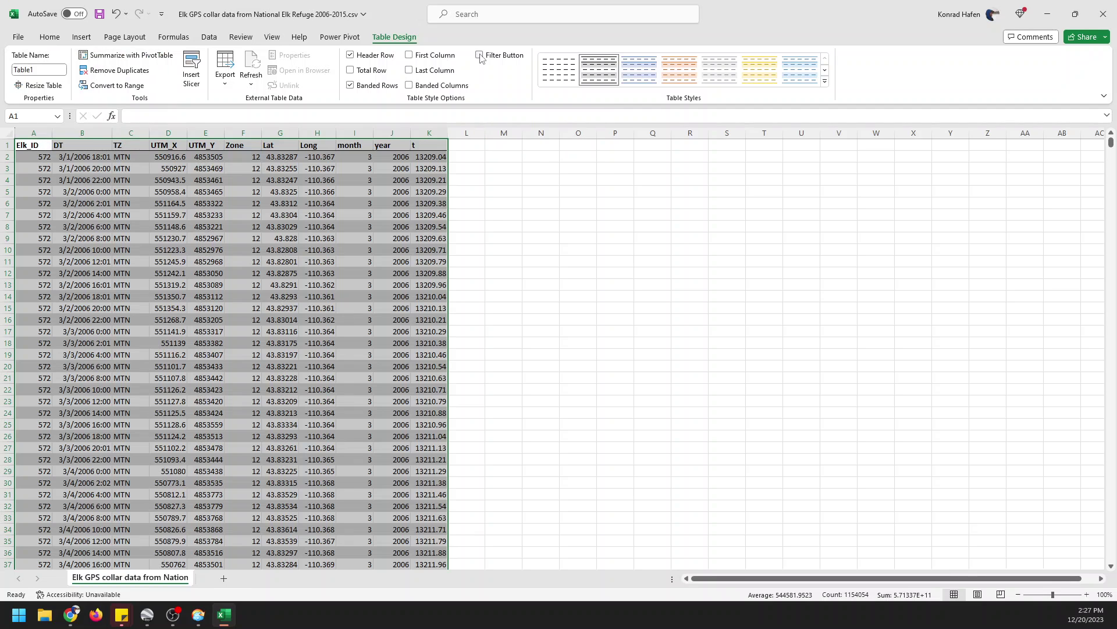
{"action": "left_click", "coordinate": [457, 147]}
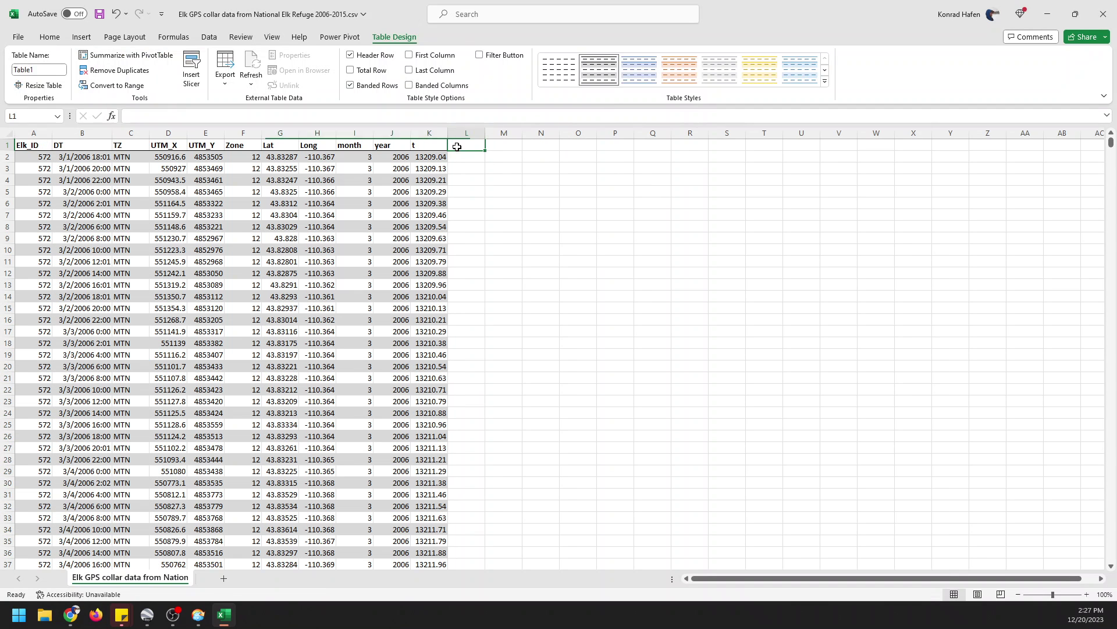
{"action": "left_click", "coordinate": [26, 148]}
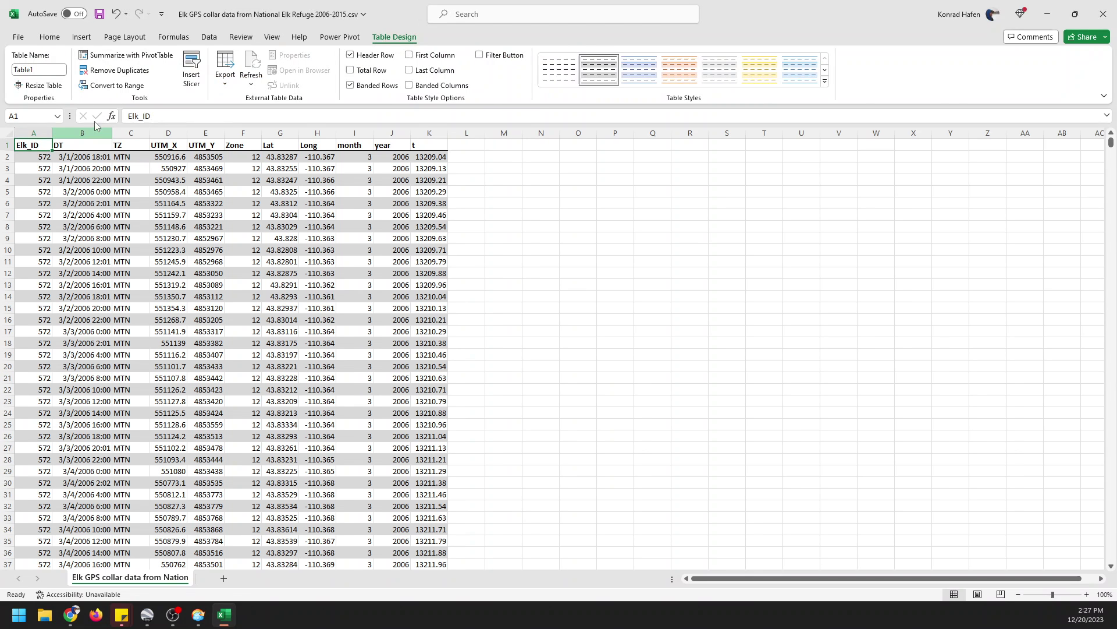
Look over the map chart types offered on the Insert tab, then close them
{"action": "left_click", "coordinate": [87, 38]}
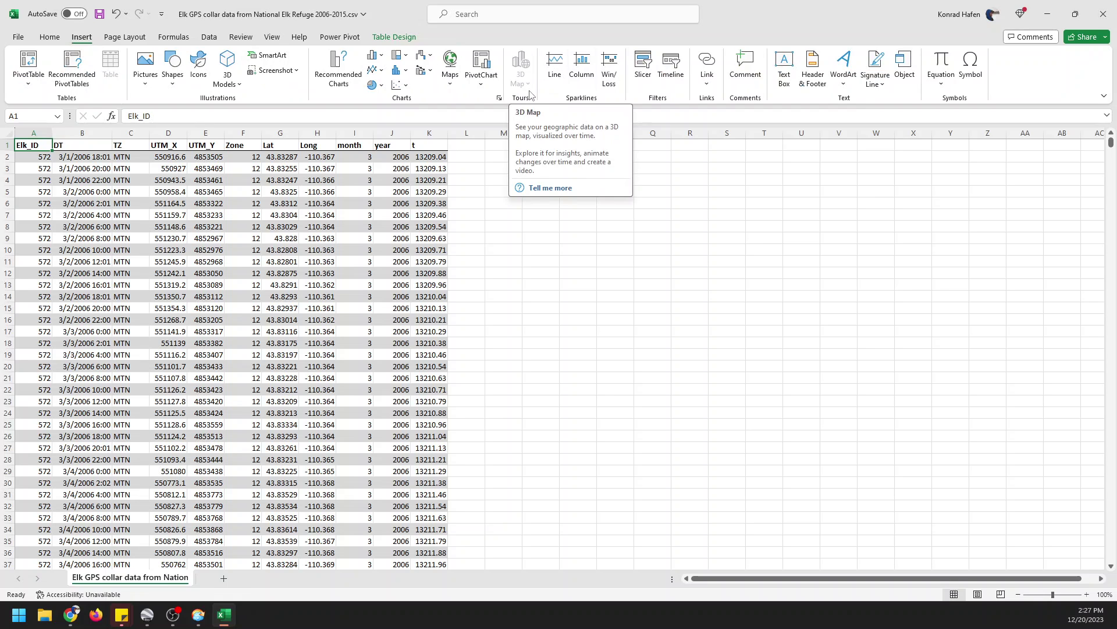
{"action": "left_click", "coordinate": [456, 87]}
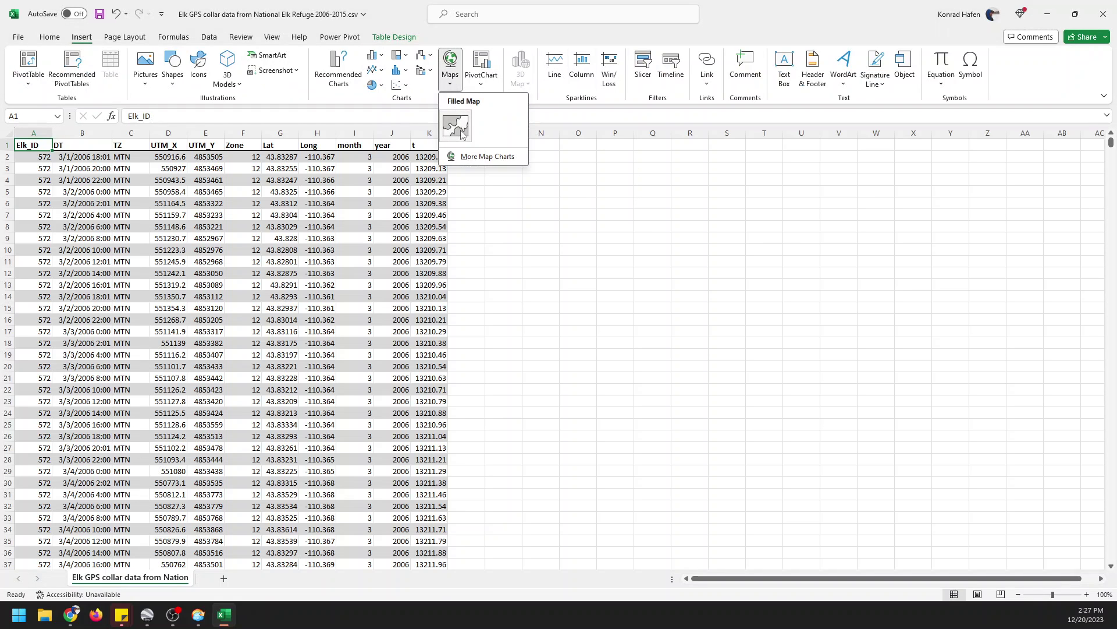
{"action": "left_click", "coordinate": [449, 39]}
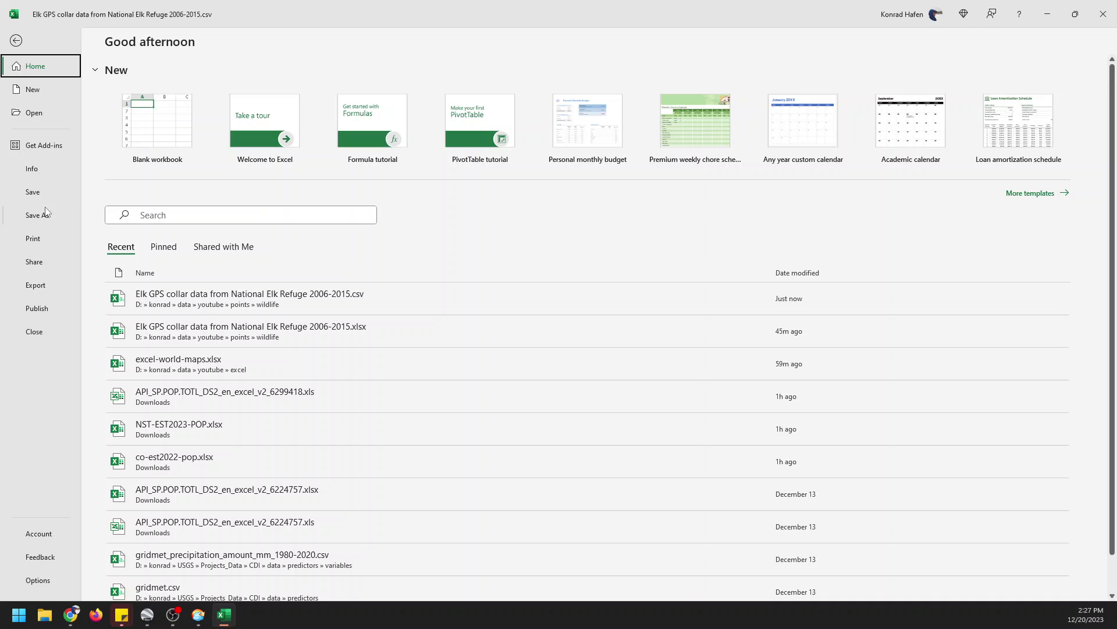
Save the data as an Excel Workbook (.xlsx), replacing the existing elk collar workbook
{"action": "left_click", "coordinate": [41, 215]}
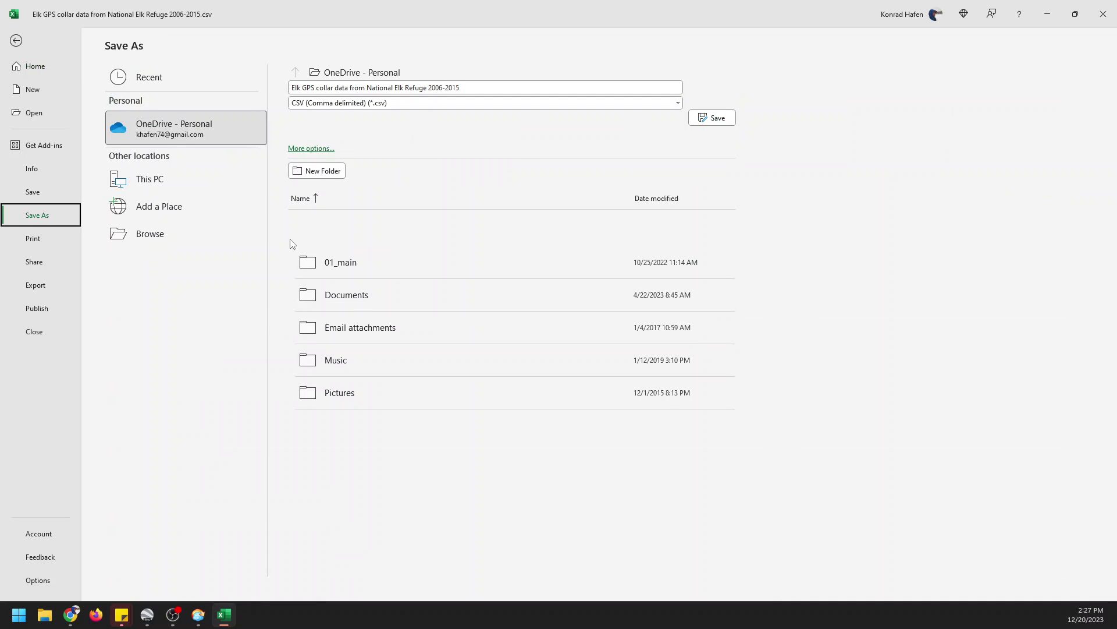
{"action": "left_click", "coordinate": [158, 240]}
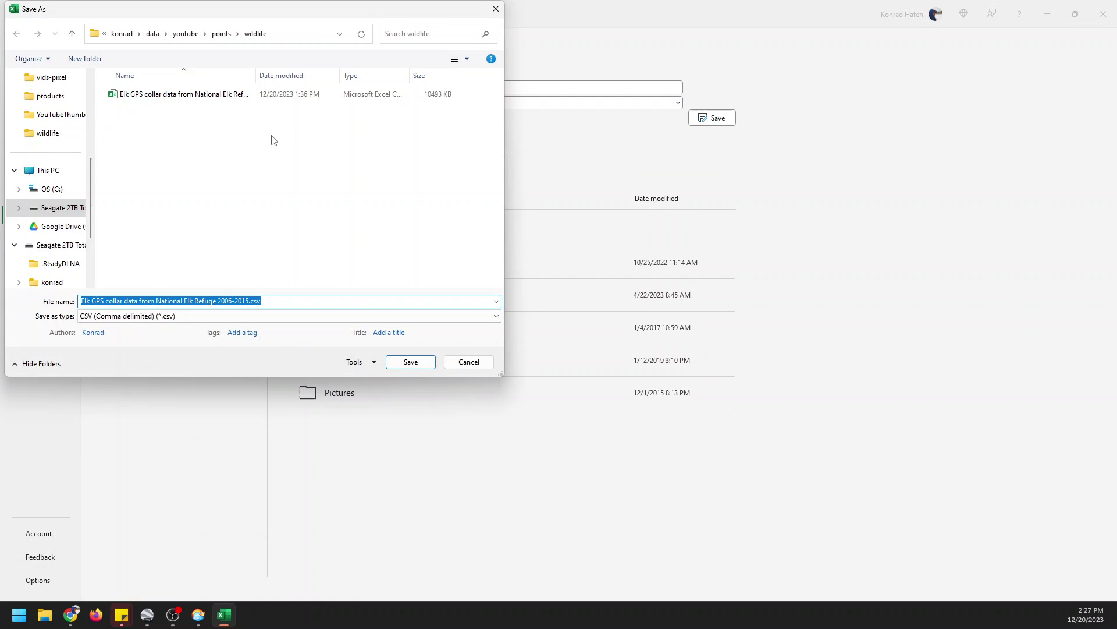
{"action": "left_click_drag", "start_coordinate": [254, 71], "coordinate": [332, 72]}
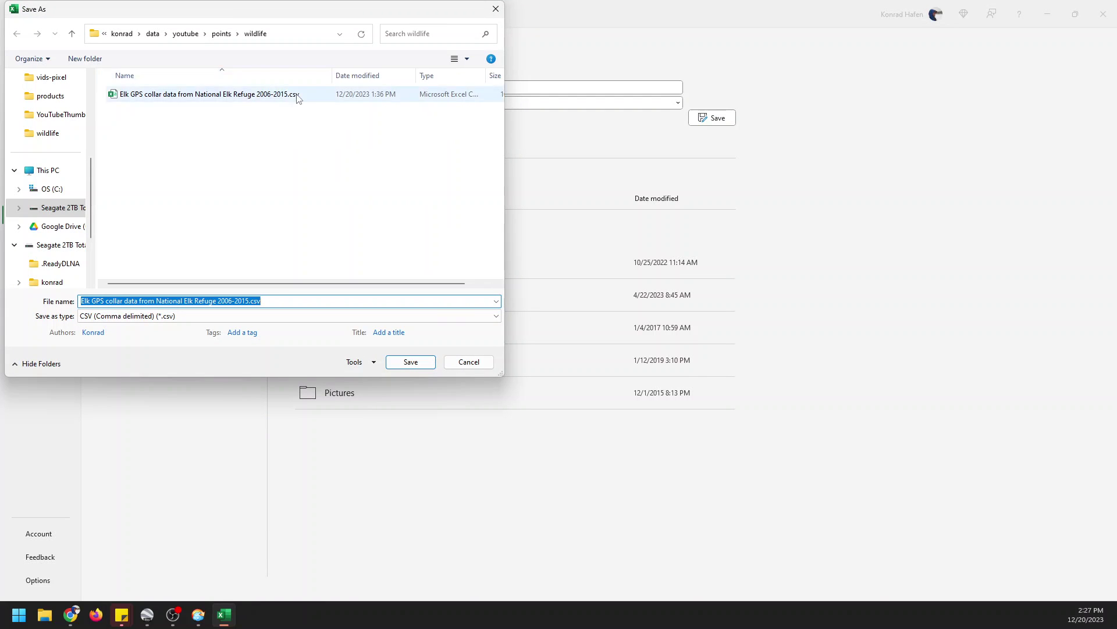
{"action": "left_click", "coordinate": [238, 317]}
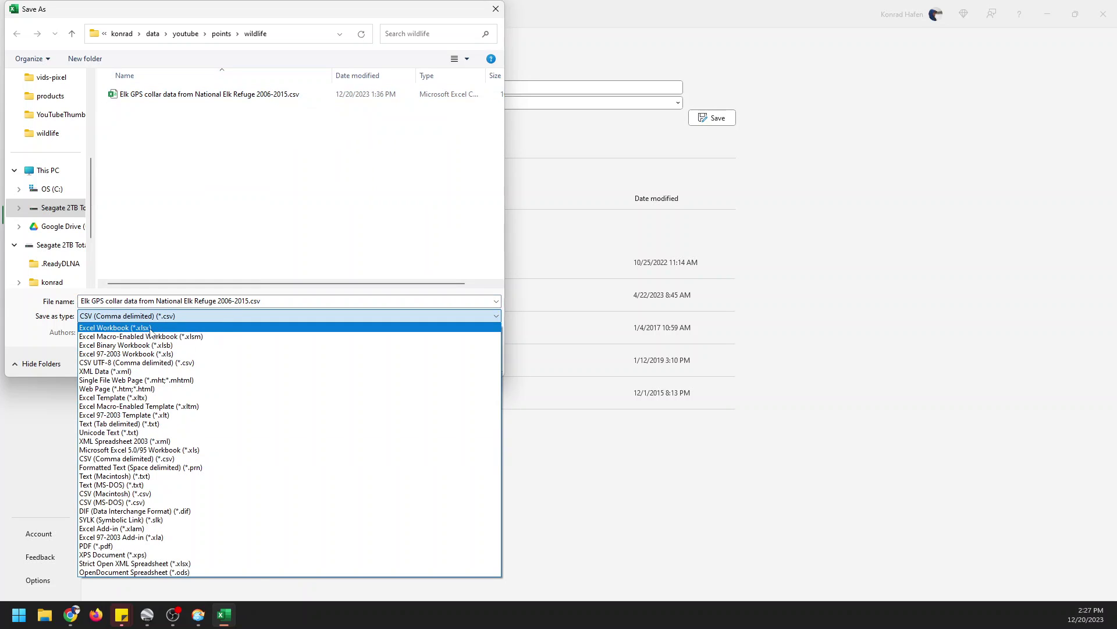
{"action": "left_click", "coordinate": [148, 330]}
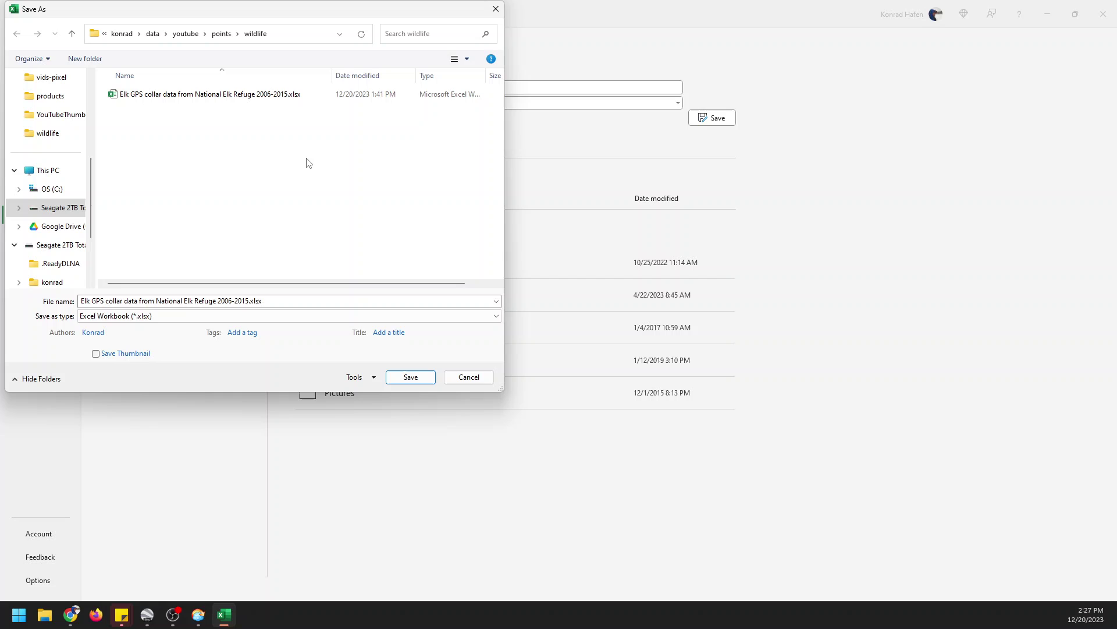
{"action": "left_click", "coordinate": [225, 99]}
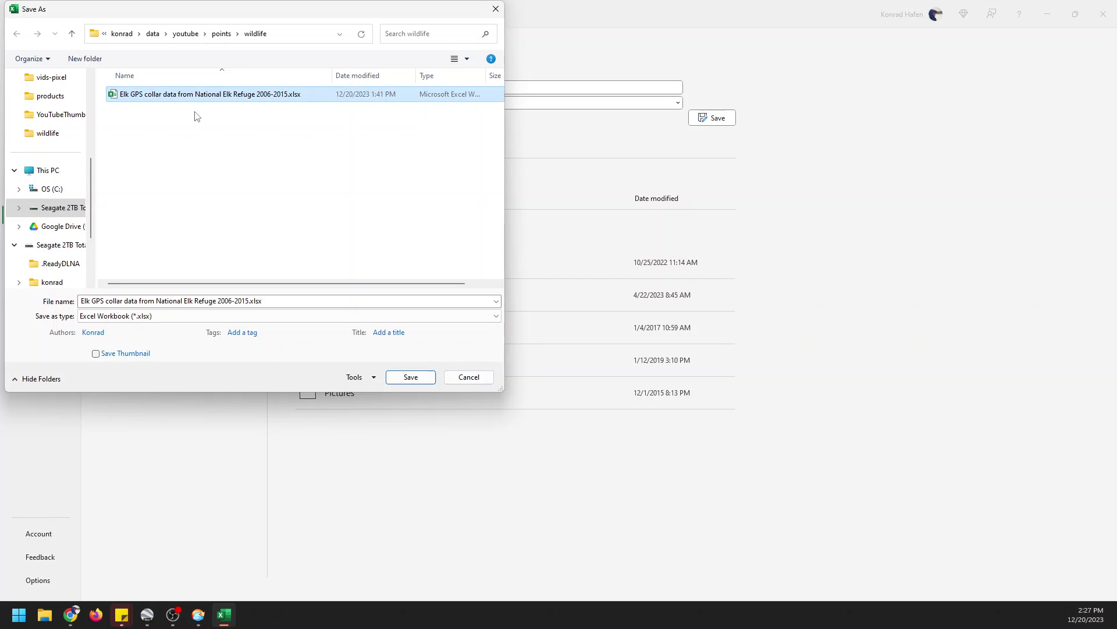
{"action": "left_click", "coordinate": [413, 380]}
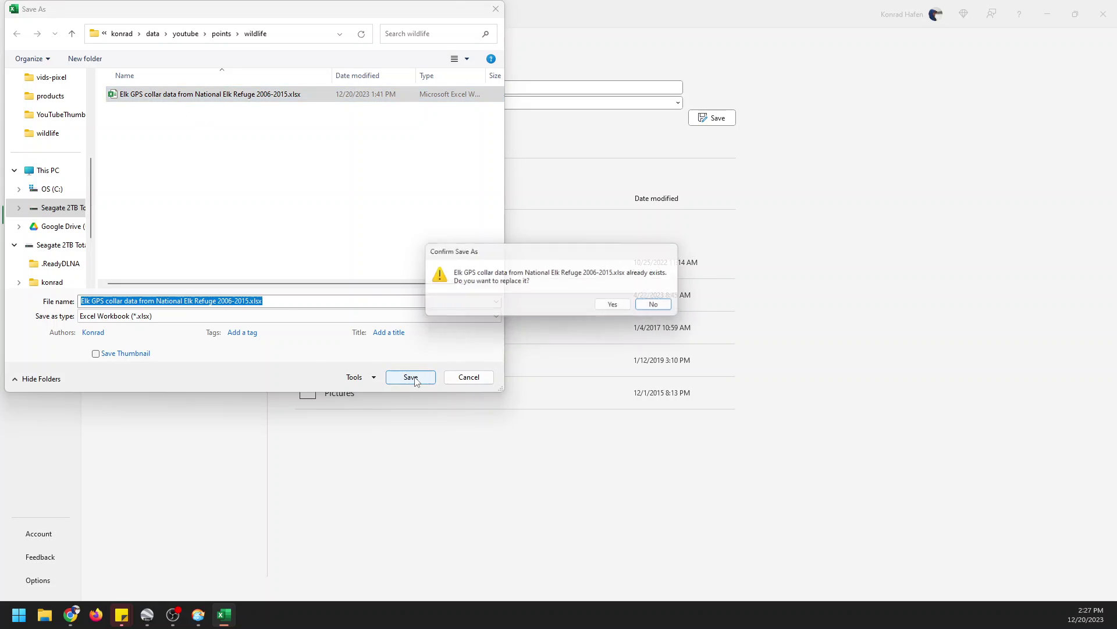
{"action": "left_click", "coordinate": [620, 307]}
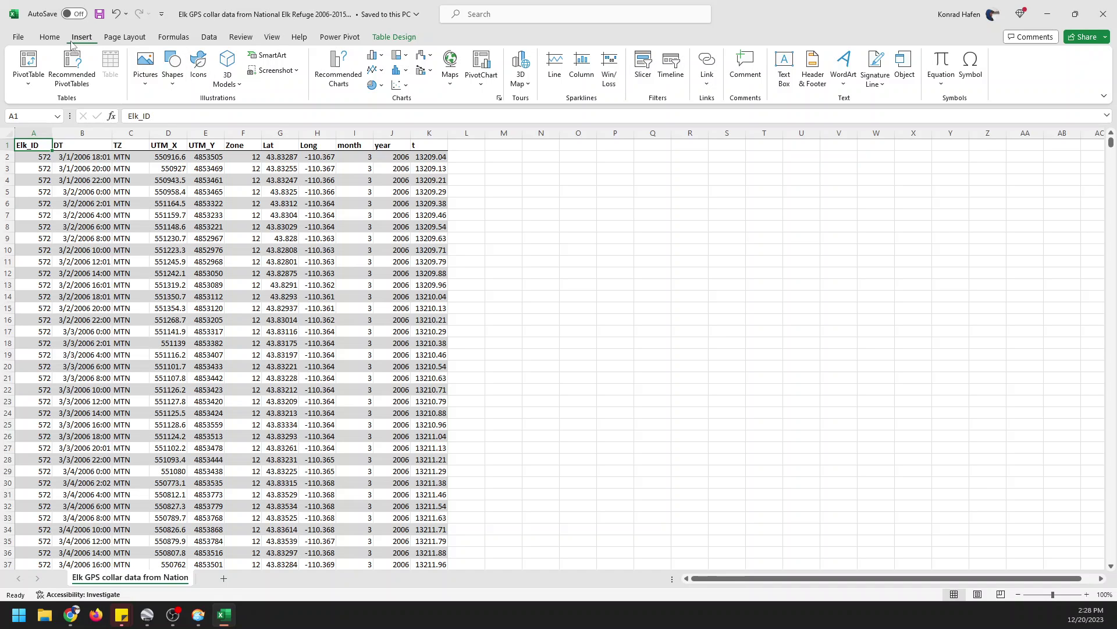
Open 3D Maps from the Insert tab's 3D Map menu
{"action": "left_click", "coordinate": [526, 84]}
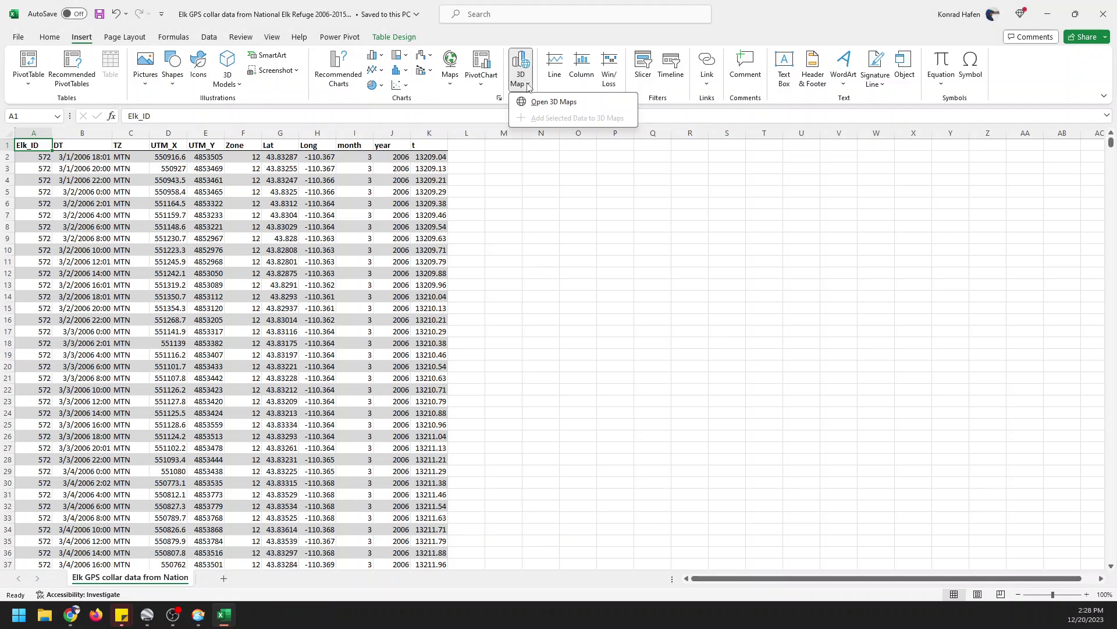
{"action": "left_click", "coordinate": [538, 102]}
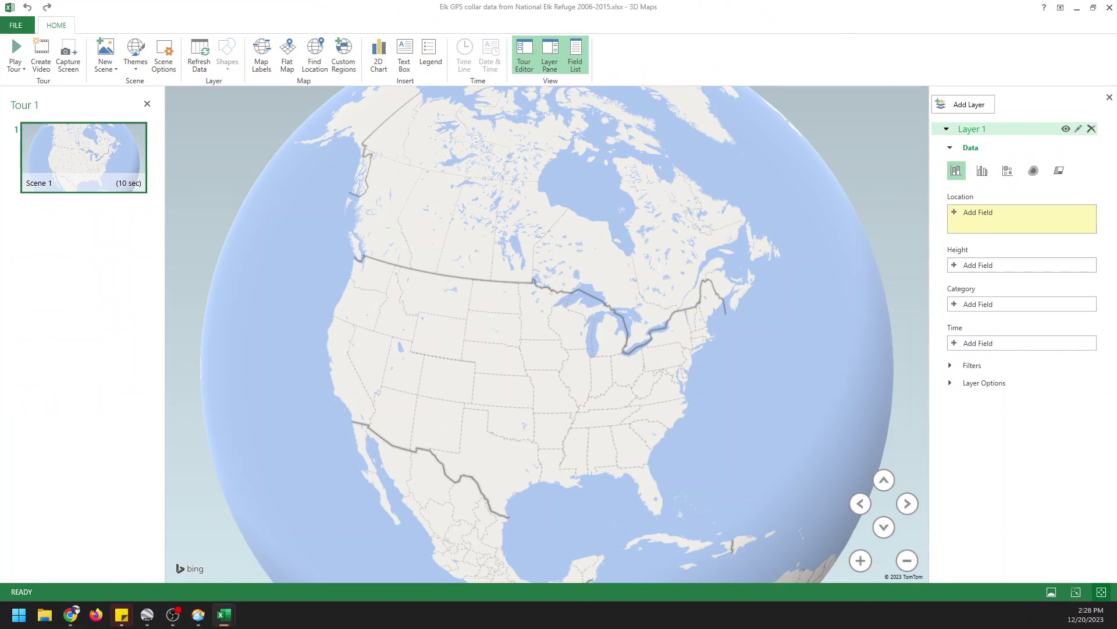
Move the field list beside the layer settings and spin the globe around to the North Pole
{"action": "left_click_drag", "start_coordinate": [518, 104], "coordinate": [849, 102]}
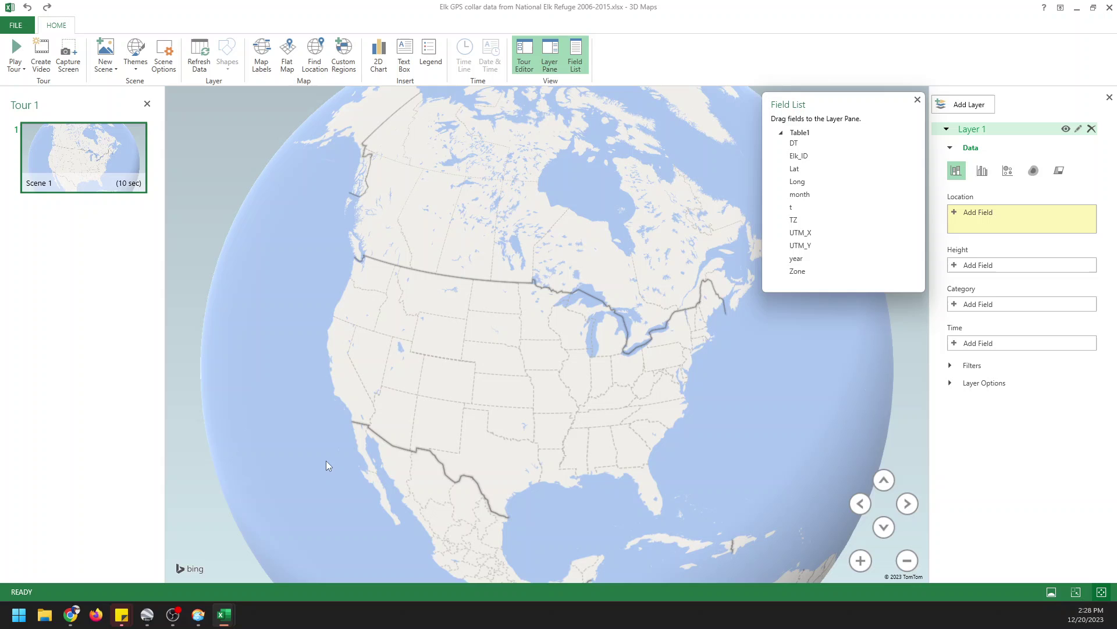
{"action": "left_click_drag", "start_coordinate": [645, 367], "coordinate": [551, 281]}
{"action": "left_click_drag", "start_coordinate": [359, 257], "coordinate": [331, 442]}
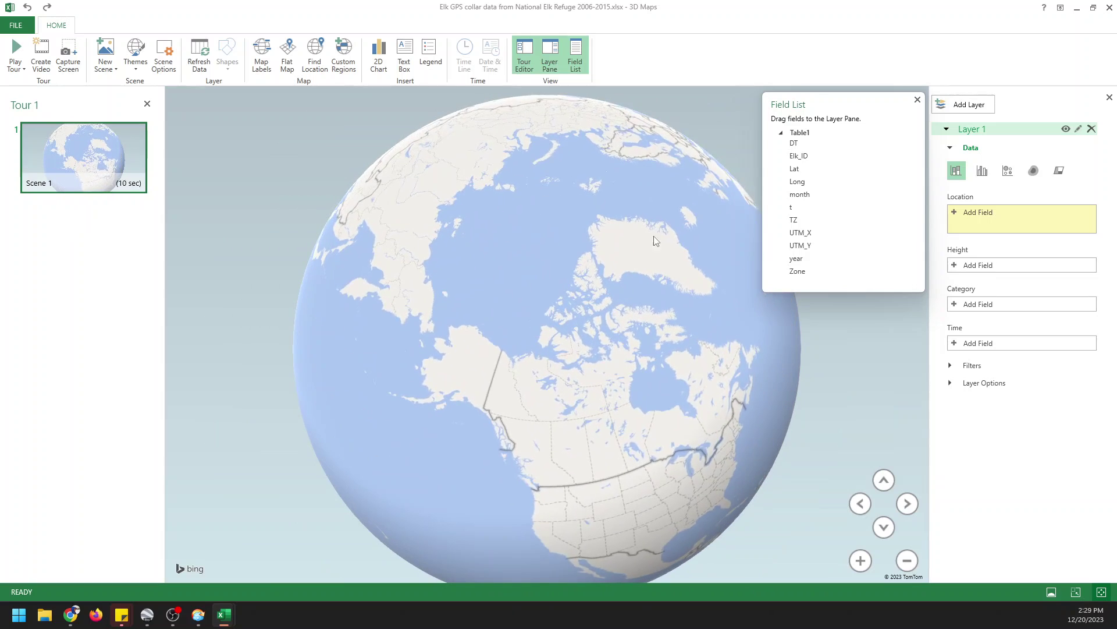
{"action": "left_click_drag", "start_coordinate": [372, 221], "coordinate": [636, 343]}
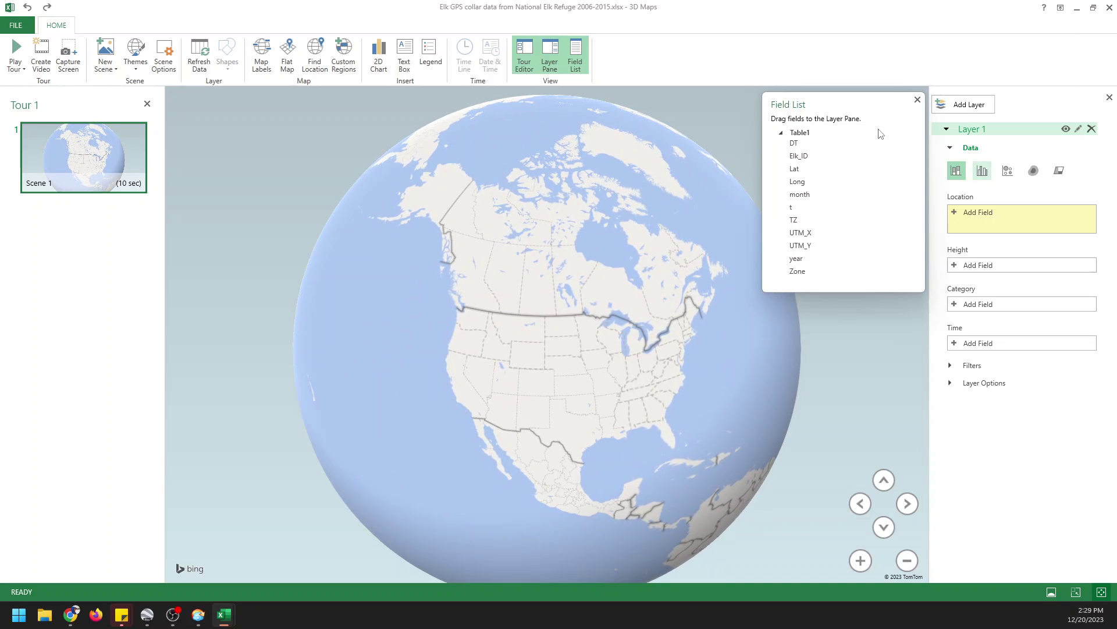
{"action": "left_click_drag", "start_coordinate": [828, 103], "coordinate": [823, 101]}
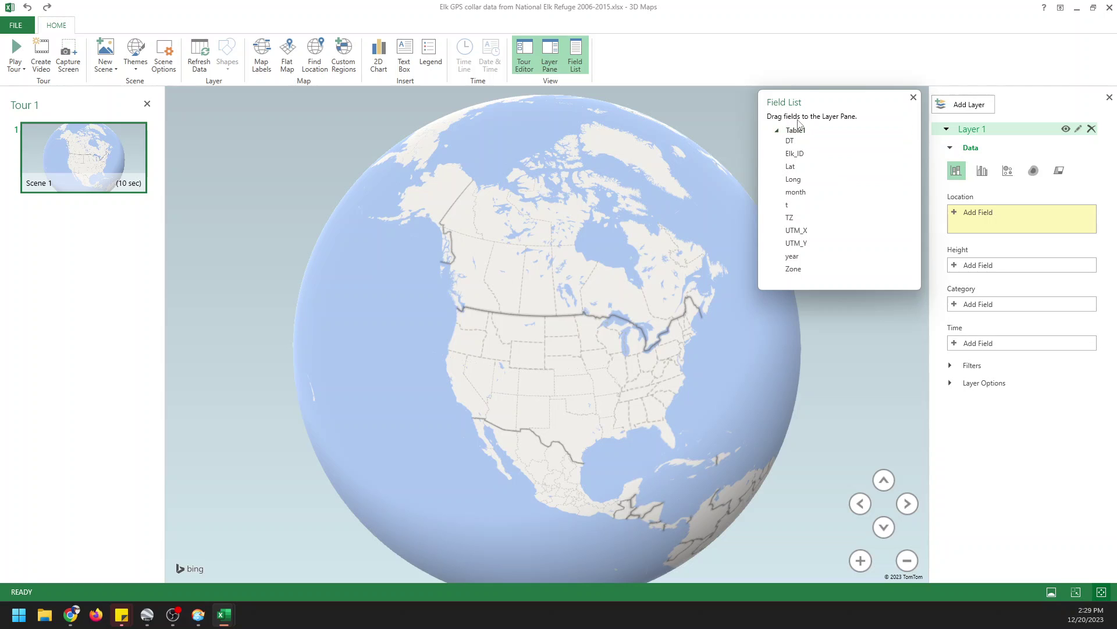
Close the field list, hide the tour pane, and toggle the layer pane off and back on
{"action": "left_click", "coordinate": [914, 97]}
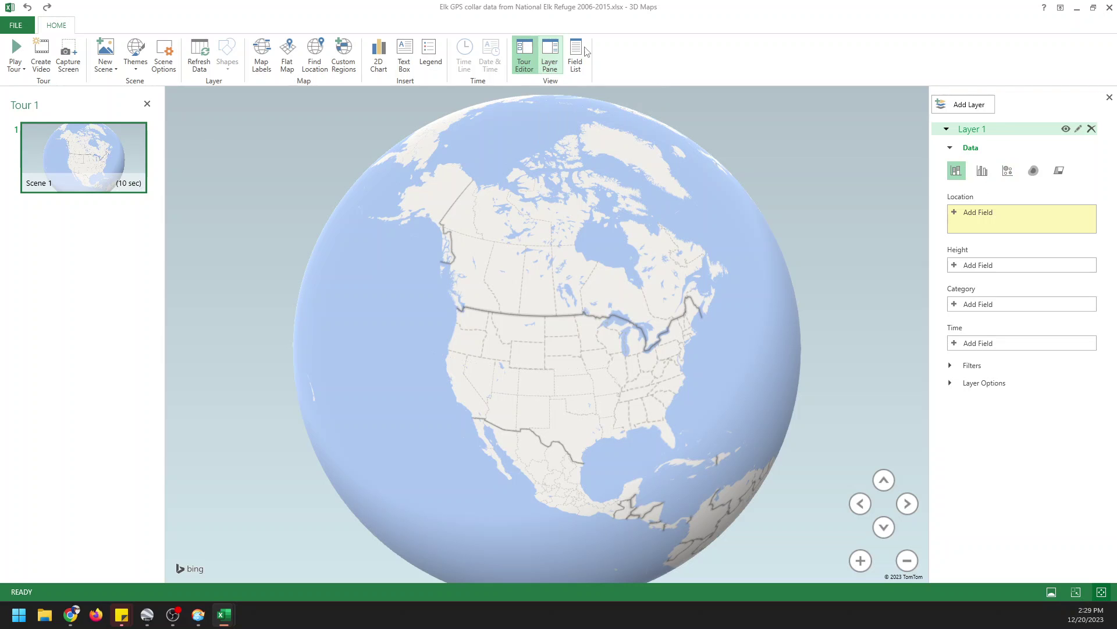
{"action": "left_click", "coordinate": [522, 64]}
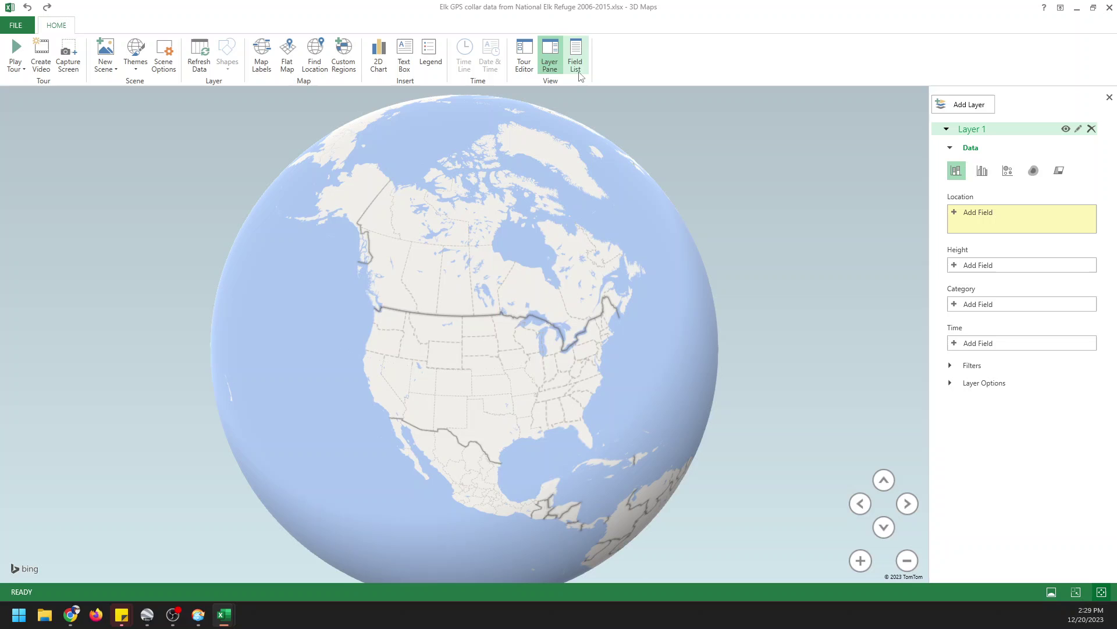
{"action": "left_click", "coordinate": [550, 61]}
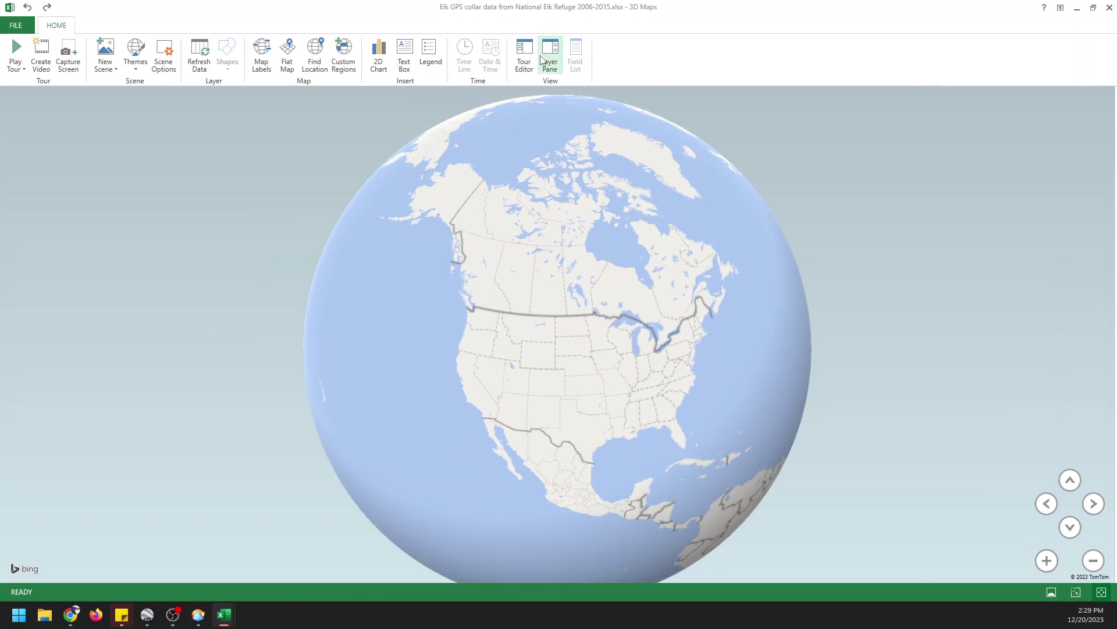
{"action": "left_click", "coordinate": [546, 58]}
{"action": "left_click", "coordinate": [578, 59]}
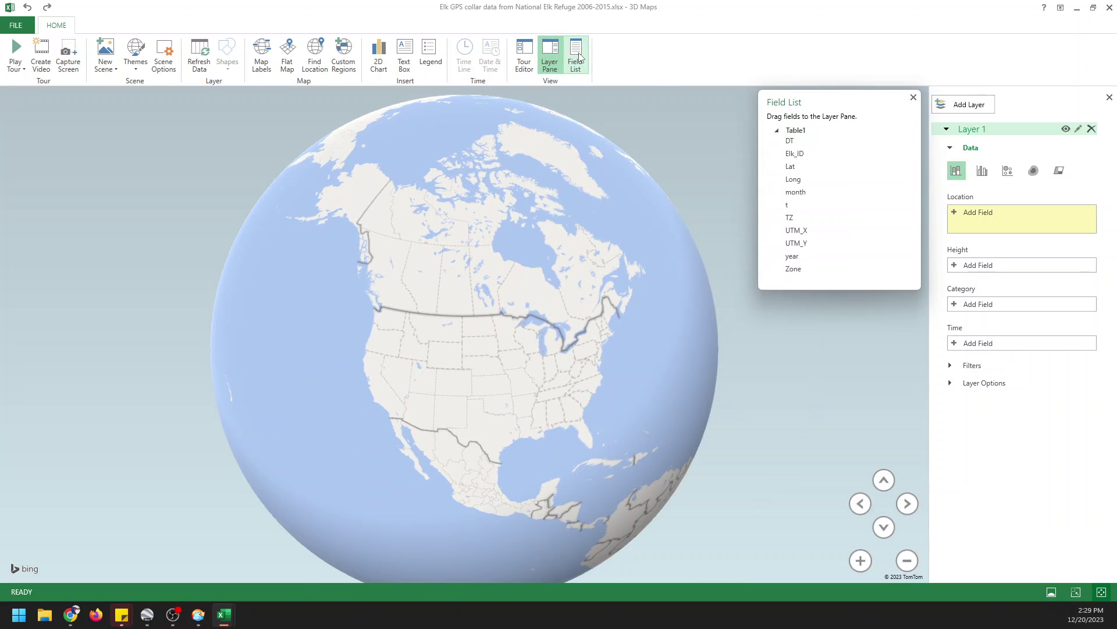
{"action": "left_click", "coordinate": [579, 58]}
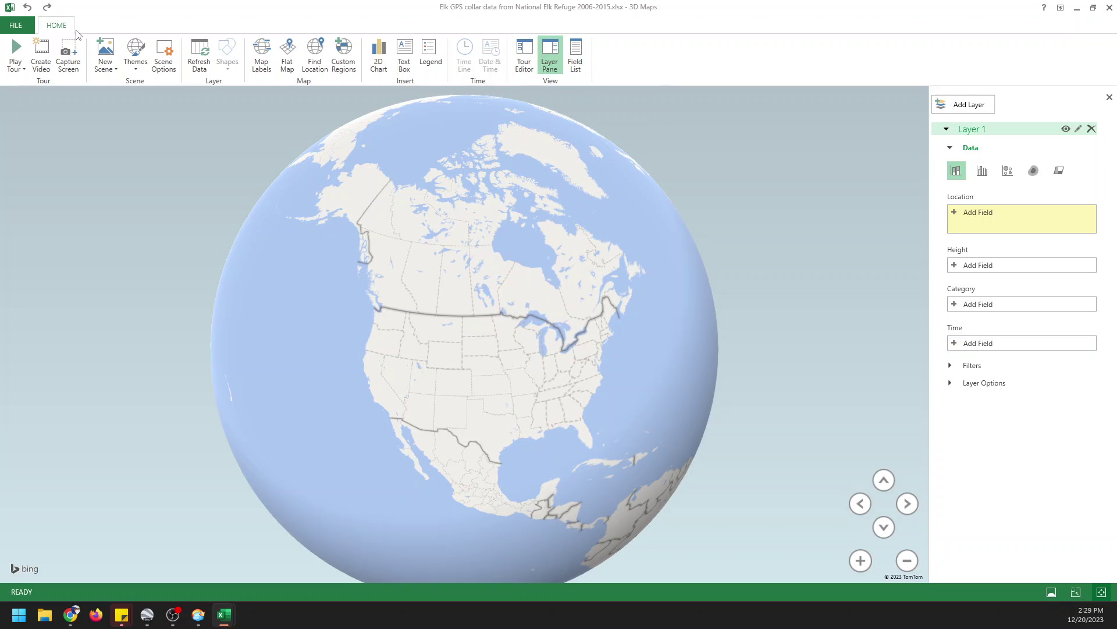
Add Long as a location field and set it as the X Coordinate
{"action": "left_click", "coordinate": [955, 213]}
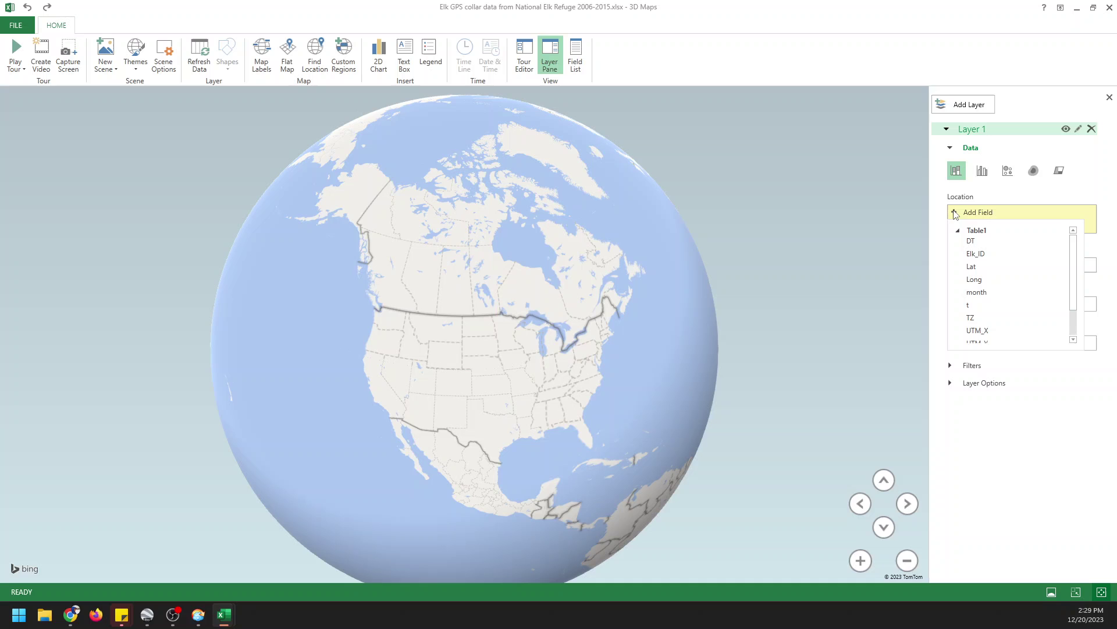
{"action": "left_click", "coordinate": [983, 283]}
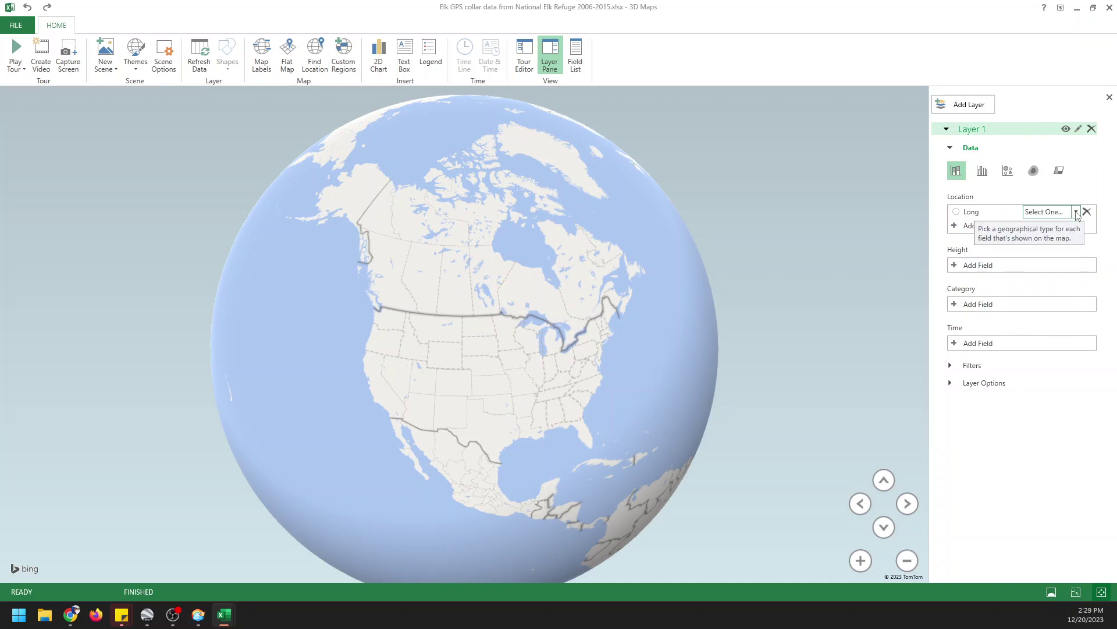
{"action": "left_click", "coordinate": [1076, 212]}
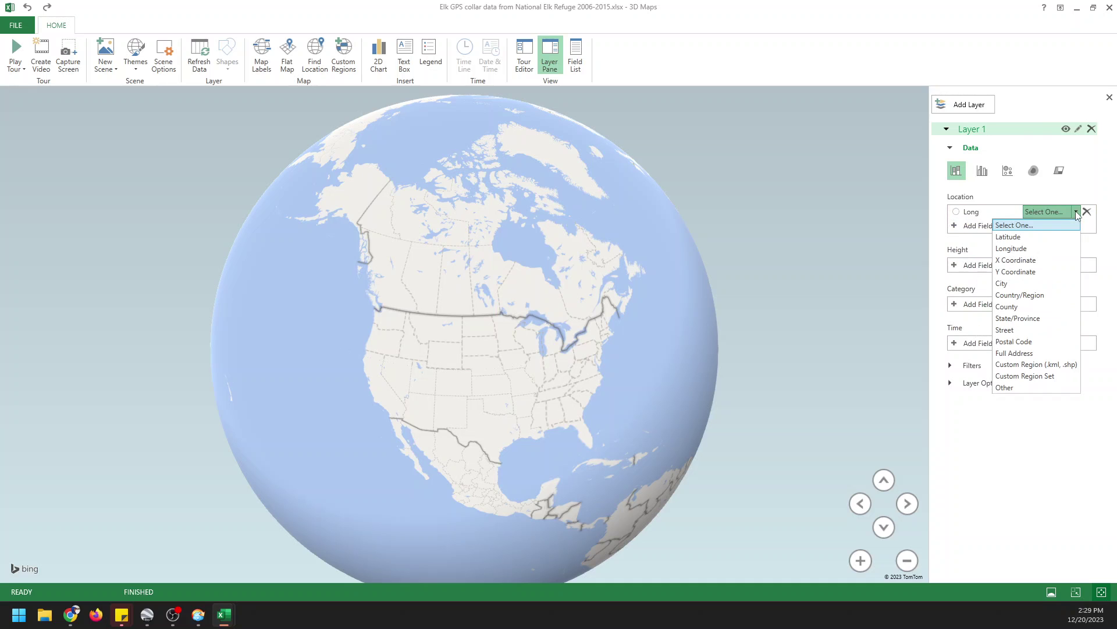
{"action": "left_click", "coordinate": [1019, 262]}
Add Lat as a second location field and set it as the Y Coordinate
{"action": "left_click", "coordinate": [975, 228]}
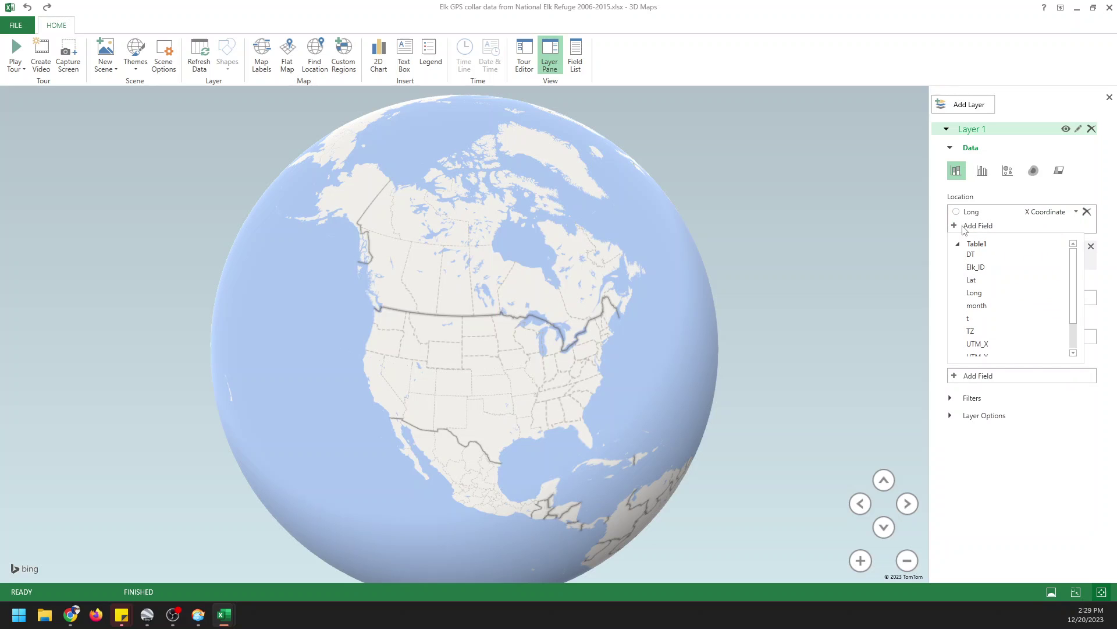
{"action": "left_click", "coordinate": [978, 294]}
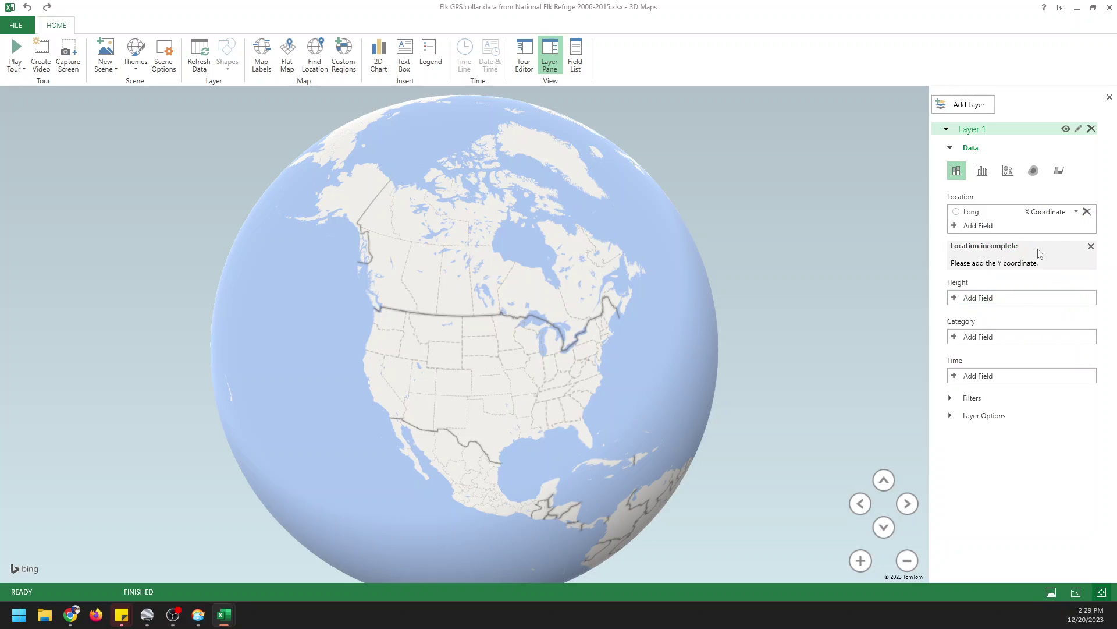
{"action": "left_click", "coordinate": [980, 227]}
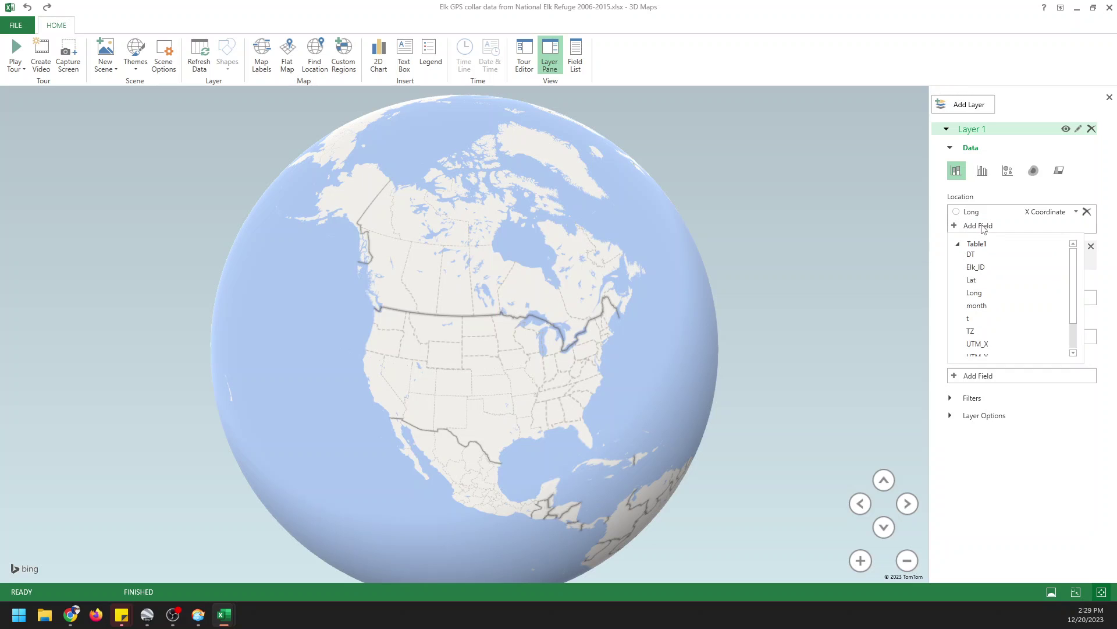
{"action": "left_click", "coordinate": [977, 284]}
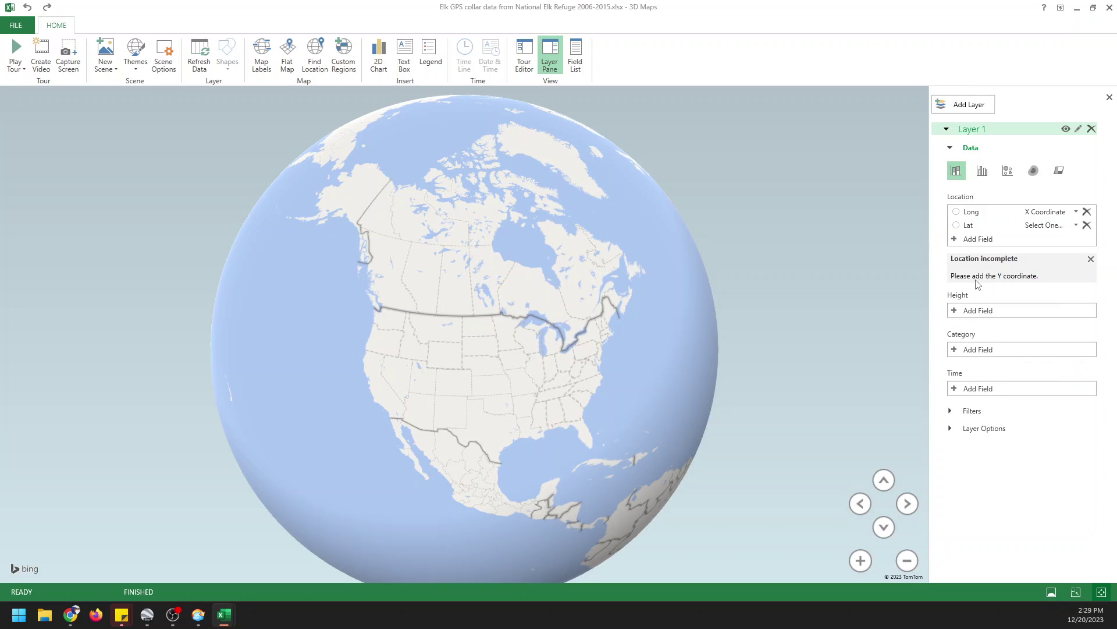
{"action": "left_click", "coordinate": [1075, 227]}
{"action": "left_click", "coordinate": [1013, 285]}
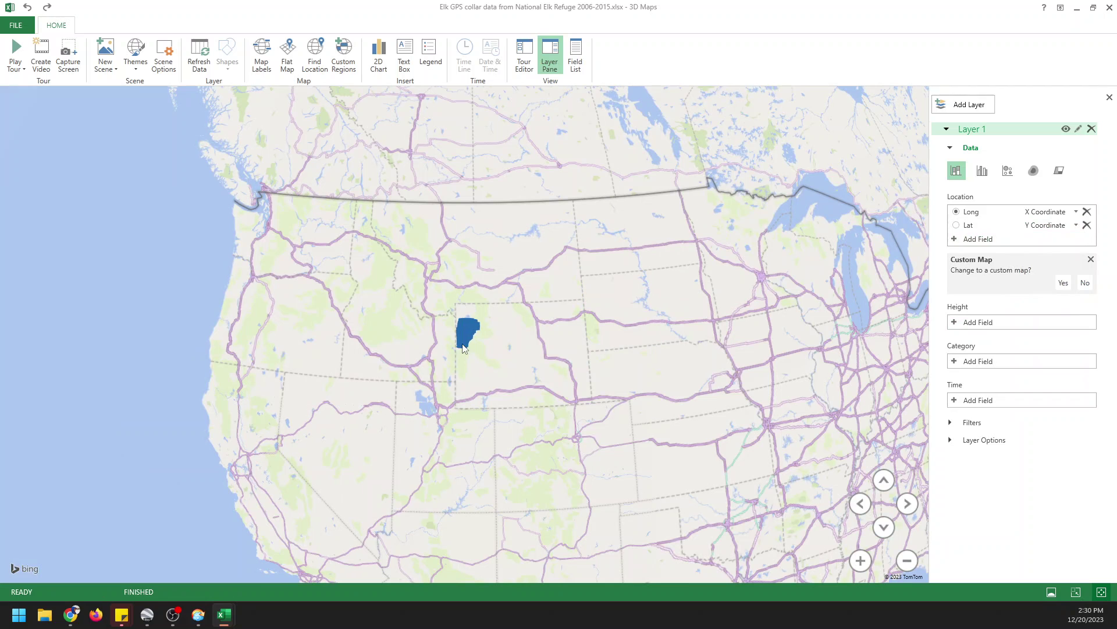
Zoom in on the dense elk collar cluster running south from Yellowstone Lake
{"action": "scroll", "coordinate": [465, 325], "scroll_direction": "up", "scroll_amount": 3}
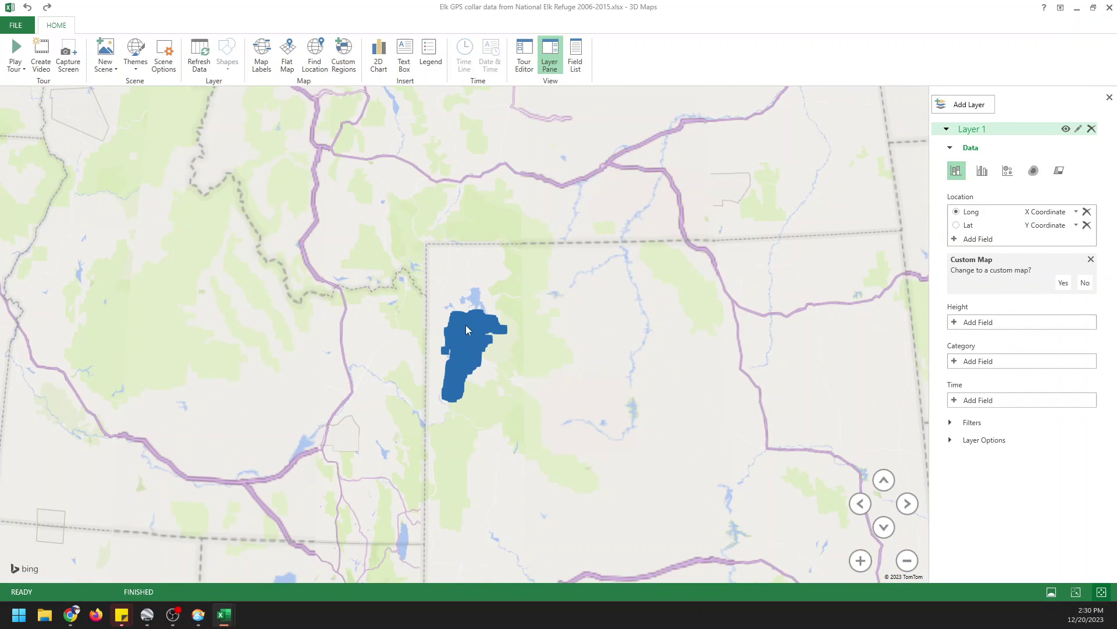
{"action": "scroll", "coordinate": [466, 330], "scroll_direction": "up", "scroll_amount": 3}
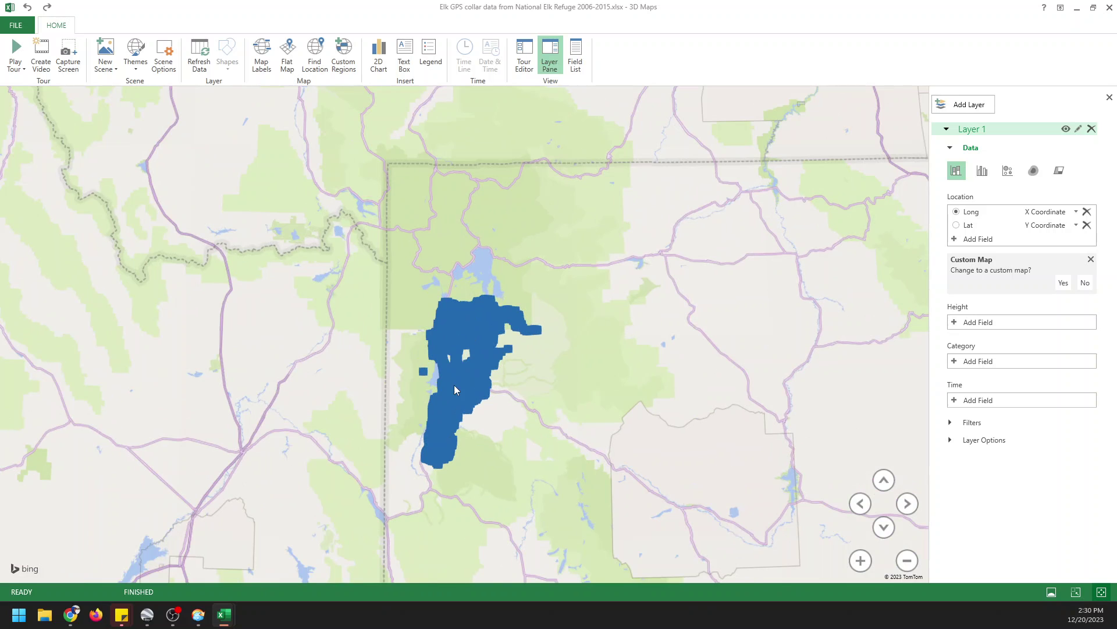
{"action": "scroll", "coordinate": [454, 387], "scroll_direction": "up", "scroll_amount": 2}
{"action": "mouse_move", "coordinate": [453, 388]}
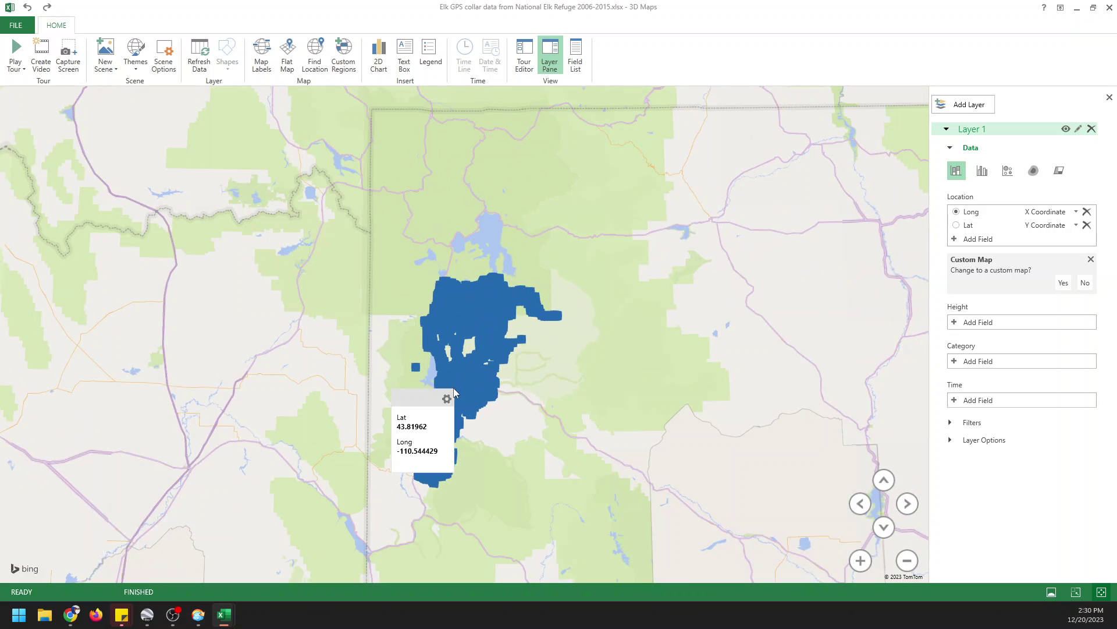
After trying bubble and region views, switch Layer 1 to Heat Map and centre the hotspots
{"action": "left_click", "coordinate": [1009, 172]}
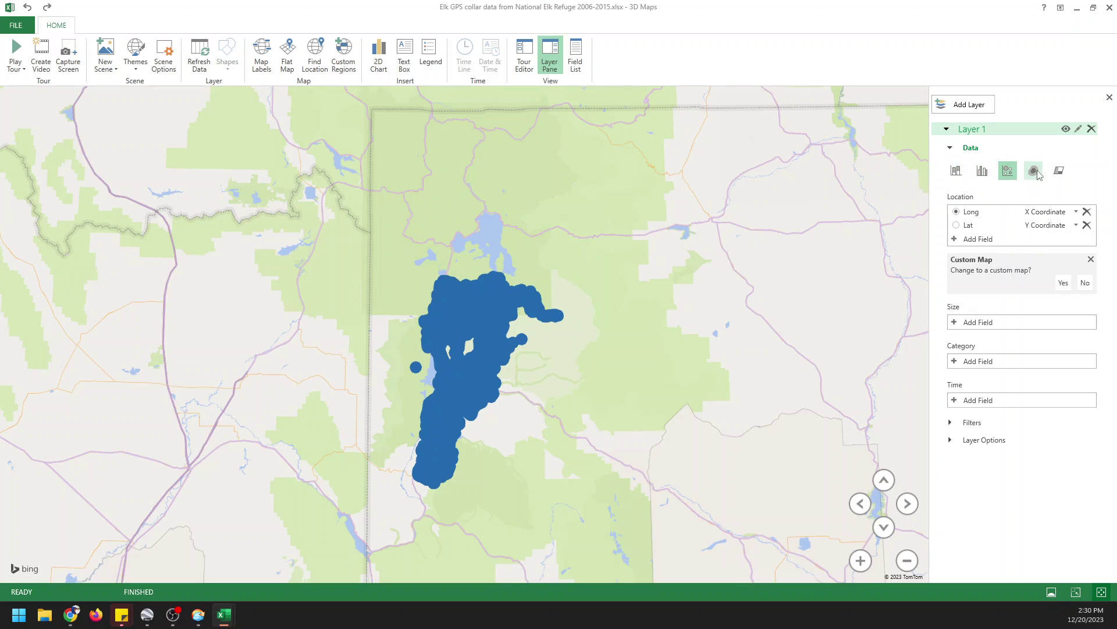
{"action": "left_click", "coordinate": [1059, 173]}
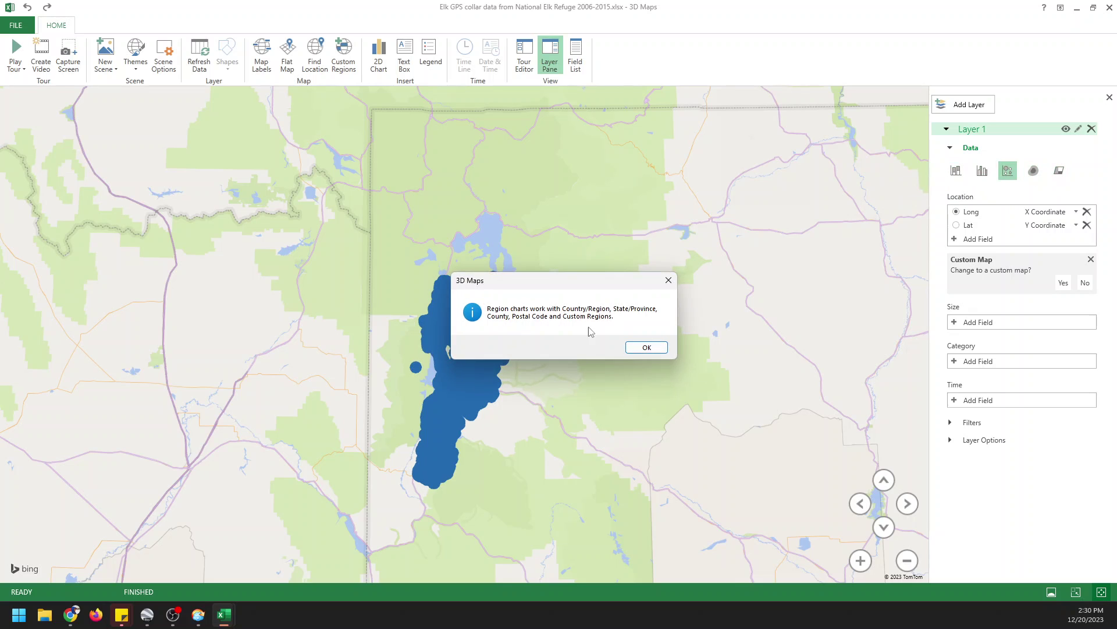
{"action": "left_click", "coordinate": [670, 281]}
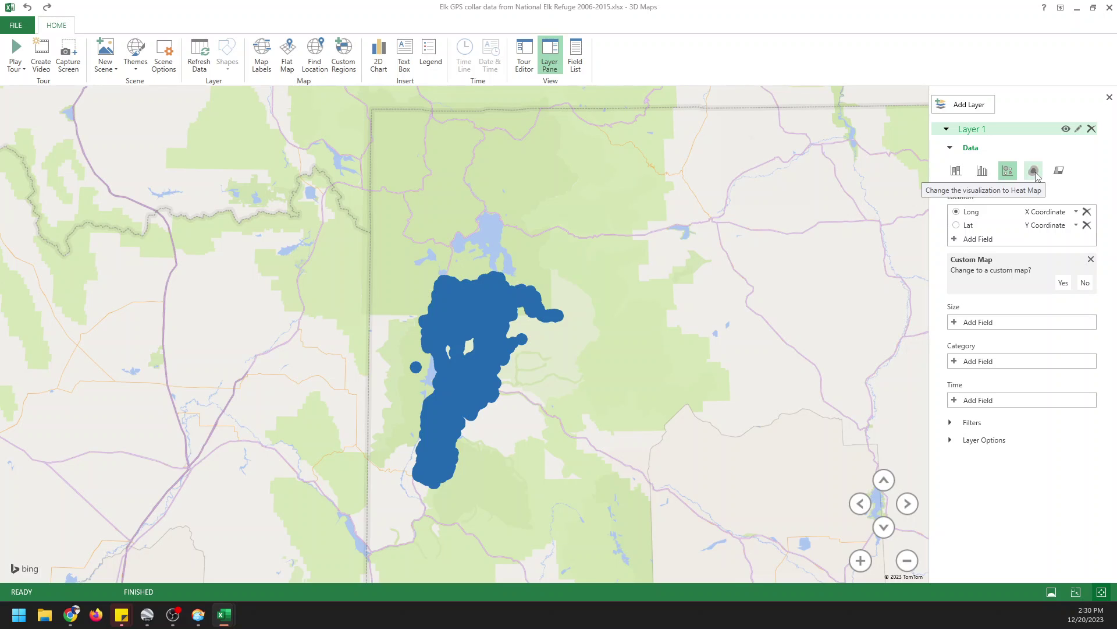
{"action": "left_click", "coordinate": [1034, 171]}
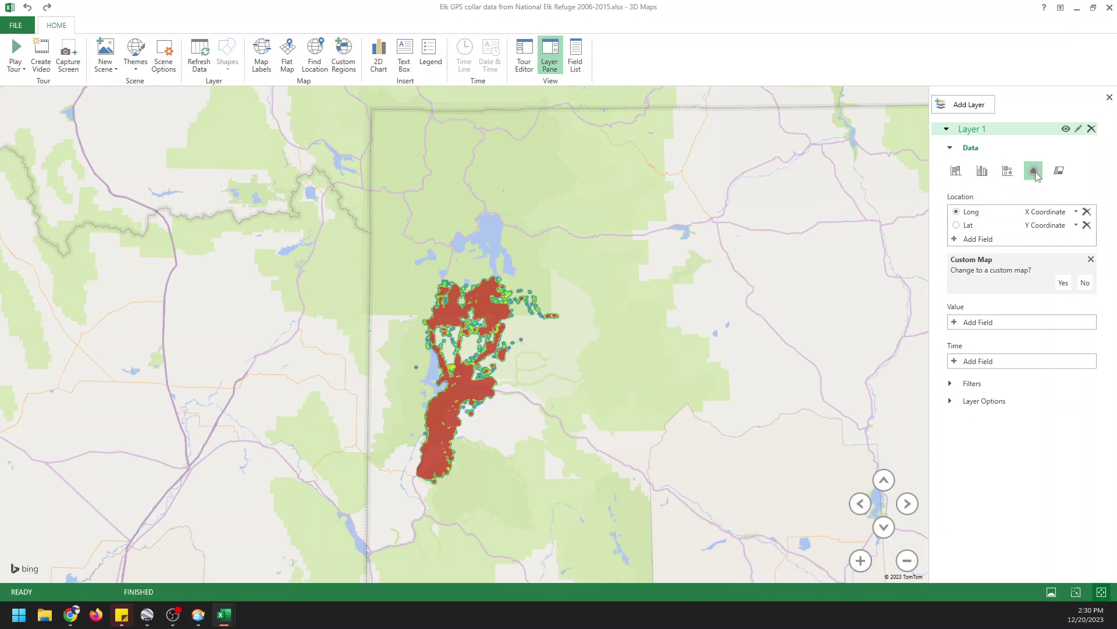
{"action": "scroll", "coordinate": [463, 376], "scroll_direction": "up", "scroll_amount": 5}
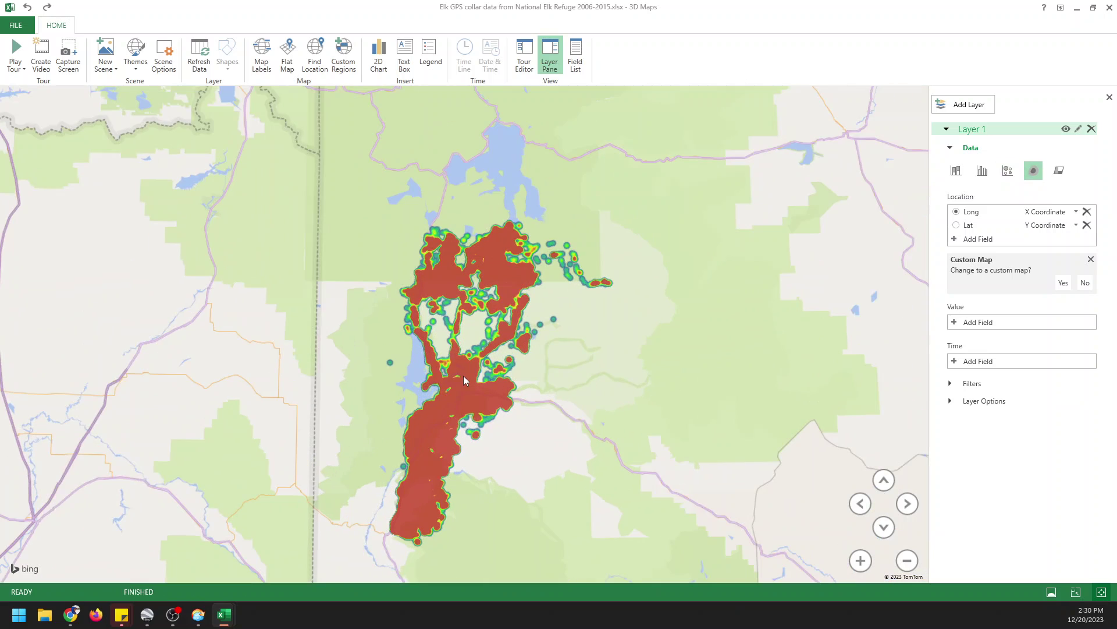
{"action": "left_click_drag", "start_coordinate": [444, 385], "coordinate": [525, 381]}
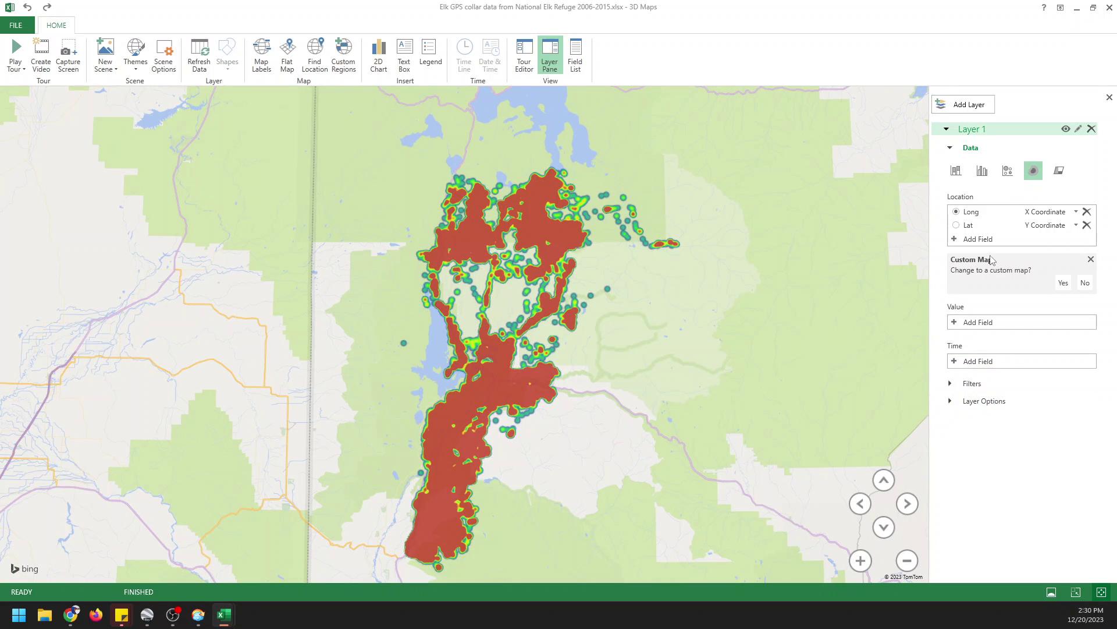
In Layer Options, set Color Scale to 10% and Radius of Influence to 78%
{"action": "left_click", "coordinate": [951, 402]}
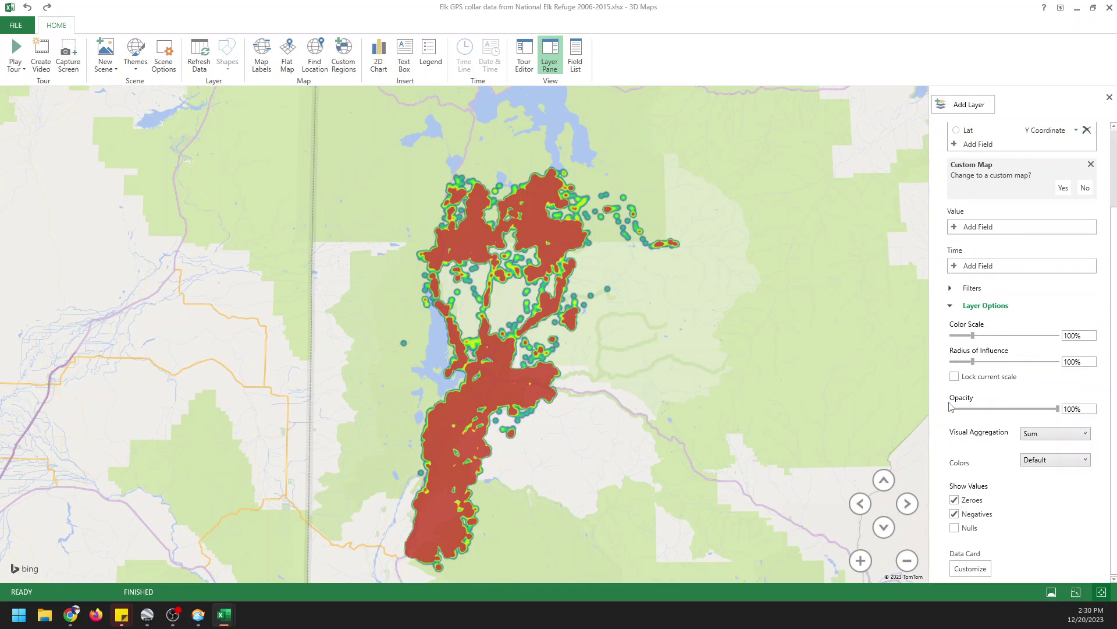
{"action": "mouse_move", "coordinate": [973, 335]}
{"action": "left_mouse_down"}
{"action": "mouse_move", "coordinate": [944, 340]}
{"action": "mouse_move", "coordinate": [1054, 339]}
{"action": "mouse_move", "coordinate": [953, 338]}
{"action": "left_mouse_up"}
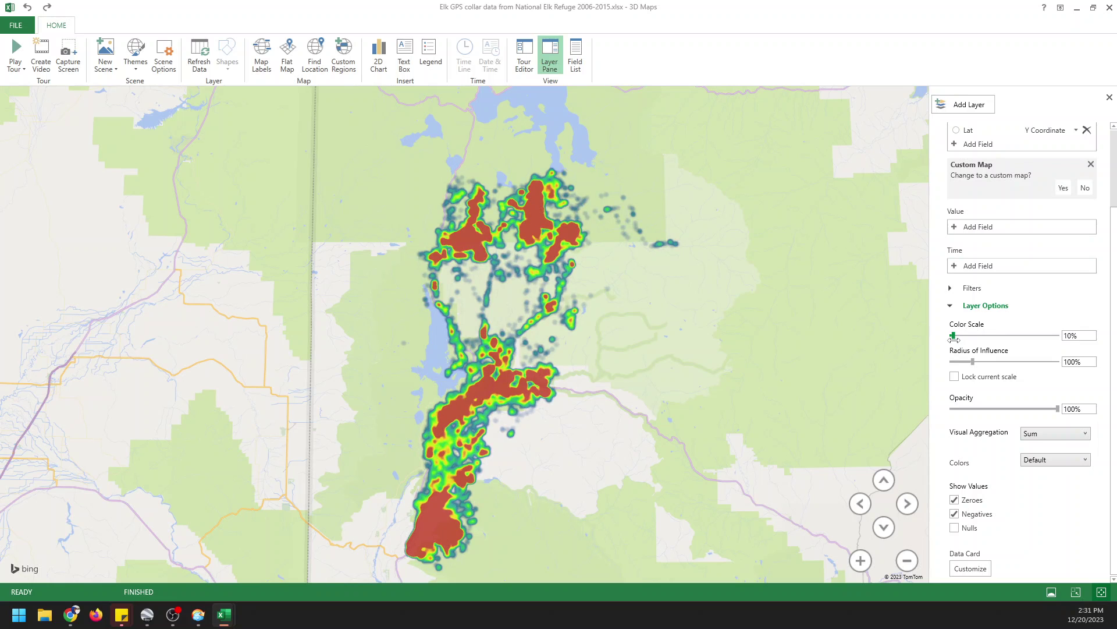
{"action": "mouse_move", "coordinate": [971, 361]}
{"action": "left_mouse_down"}
{"action": "mouse_move", "coordinate": [943, 364]}
{"action": "mouse_move", "coordinate": [967, 365]}
{"action": "left_mouse_up"}
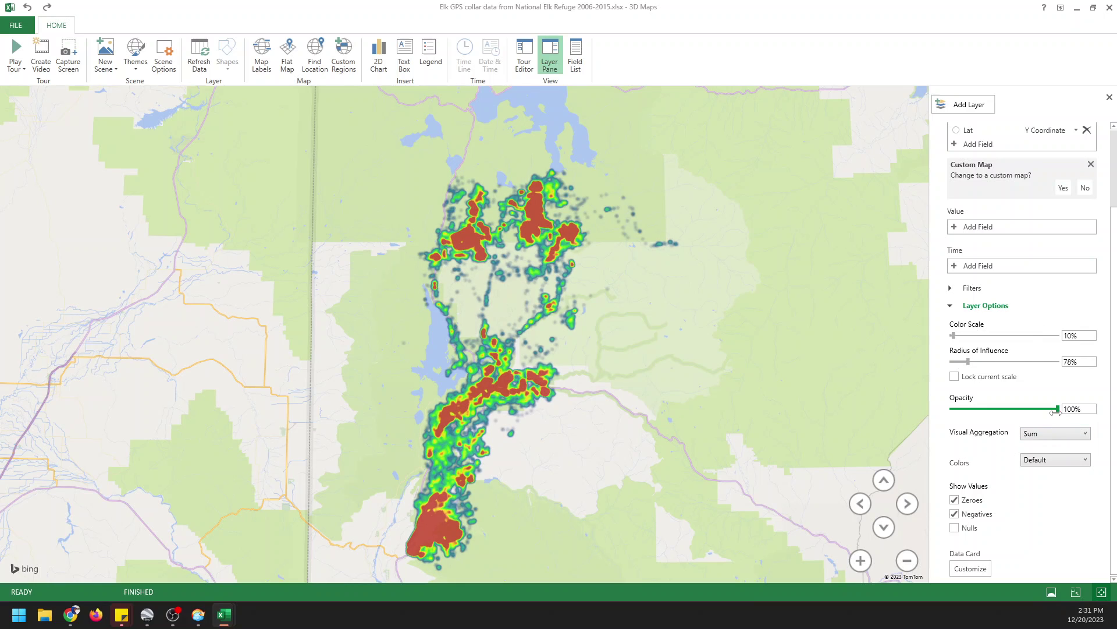
{"action": "left_click", "coordinate": [1058, 433]}
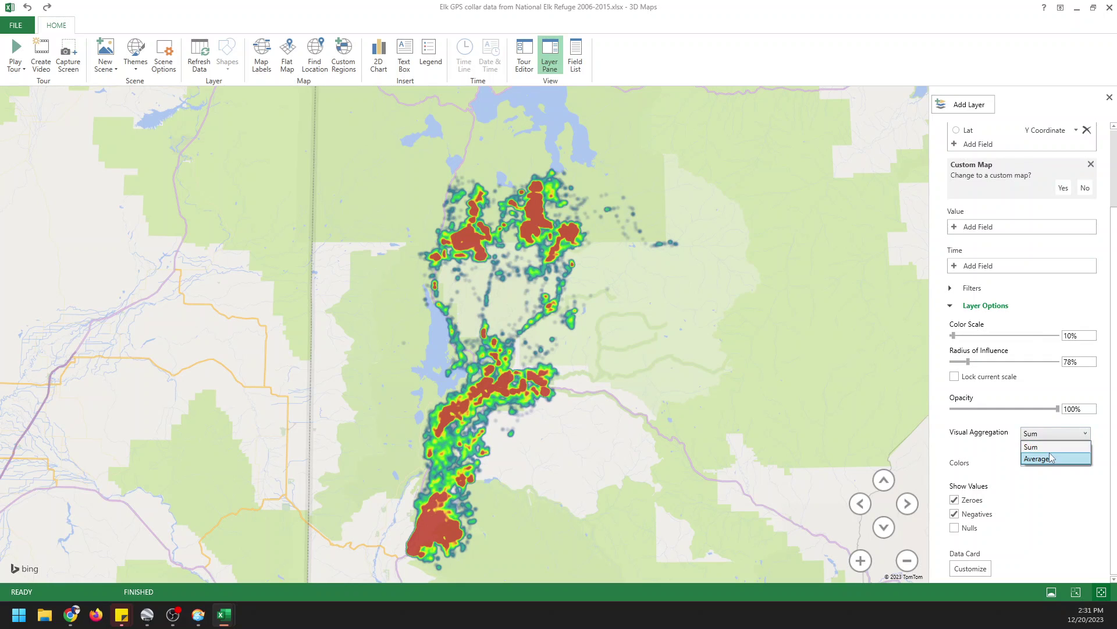
{"action": "left_click", "coordinate": [1052, 456]}
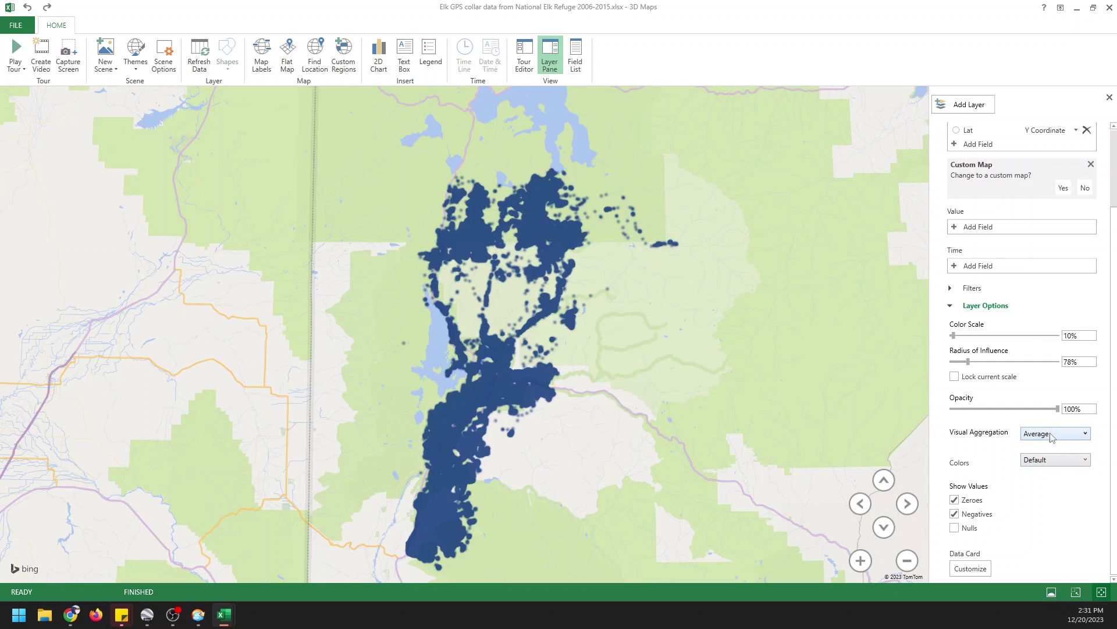
{"action": "left_click", "coordinate": [1053, 435]}
{"action": "left_click", "coordinate": [1048, 445]}
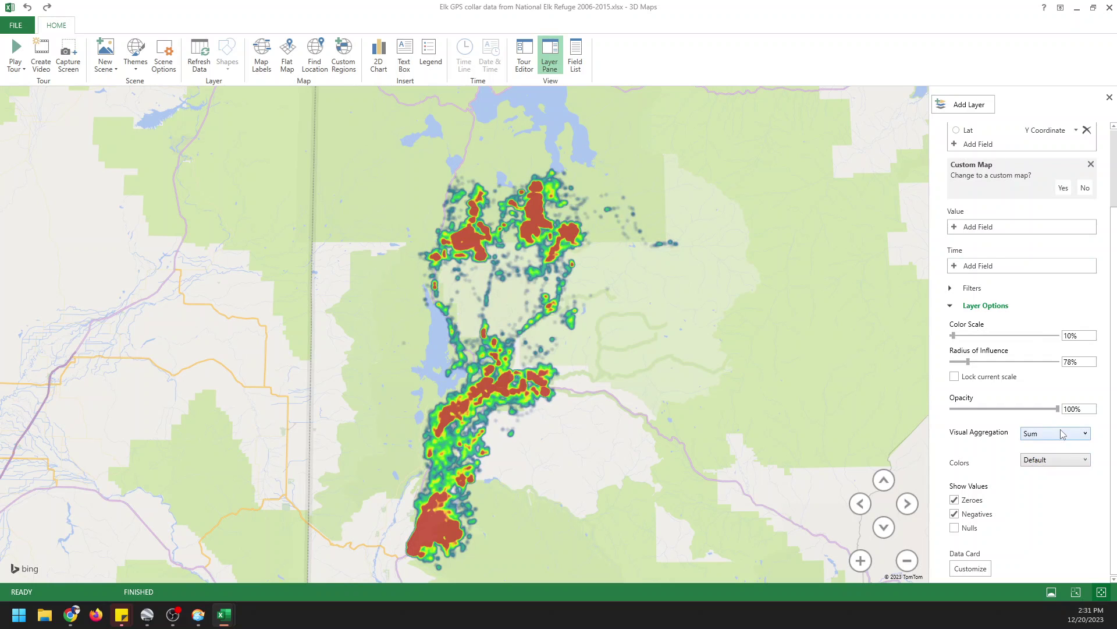
{"action": "left_click", "coordinate": [1037, 460]}
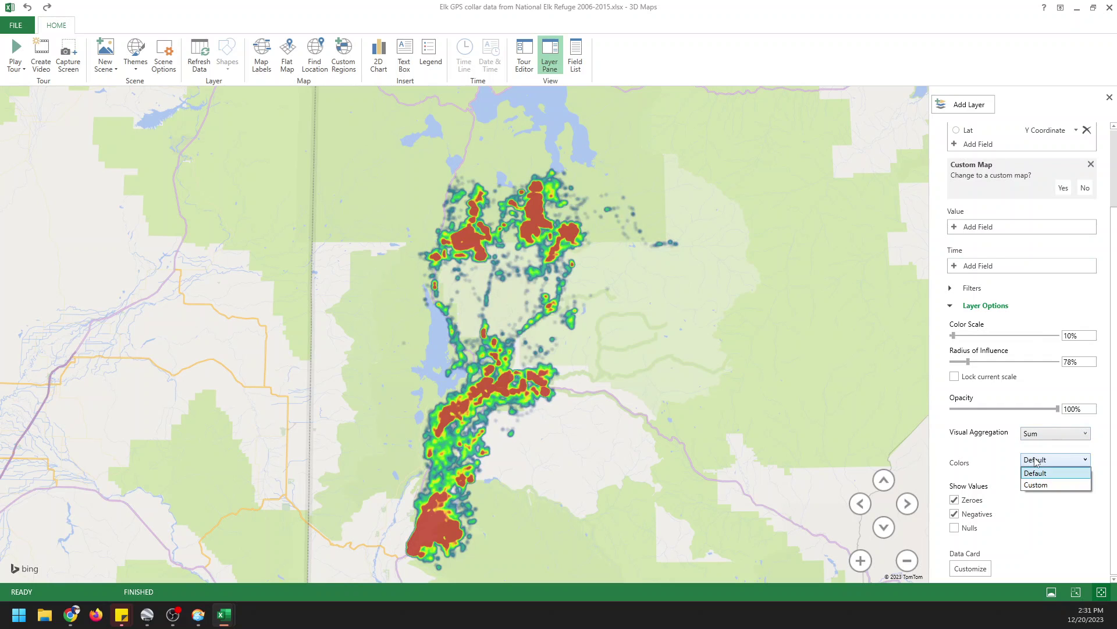
{"action": "left_click", "coordinate": [1041, 486]}
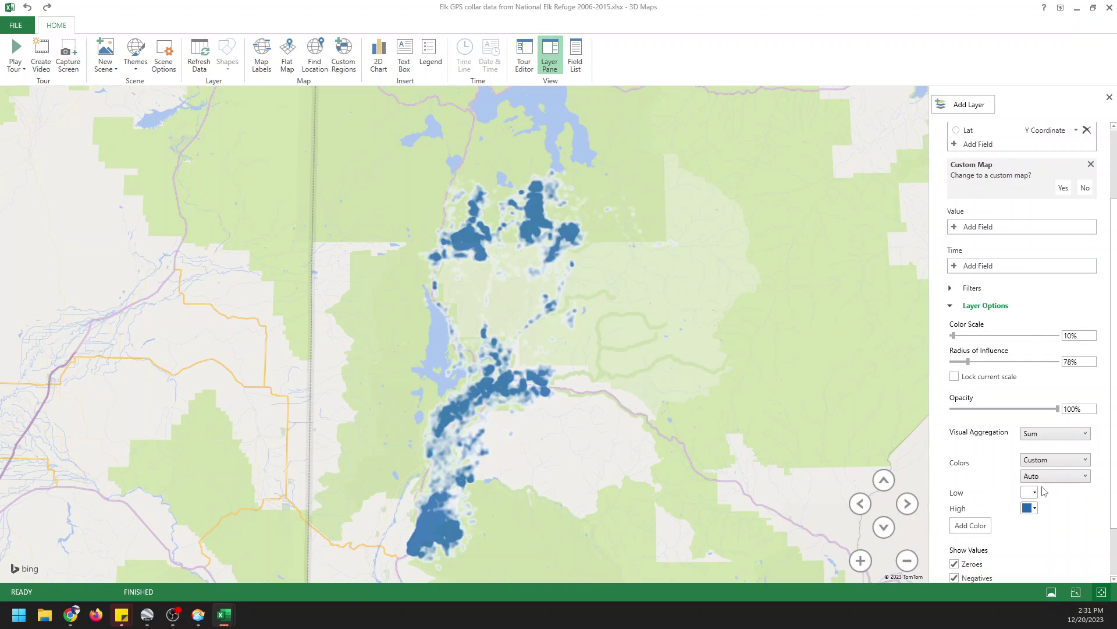
{"action": "left_click", "coordinate": [1035, 494]}
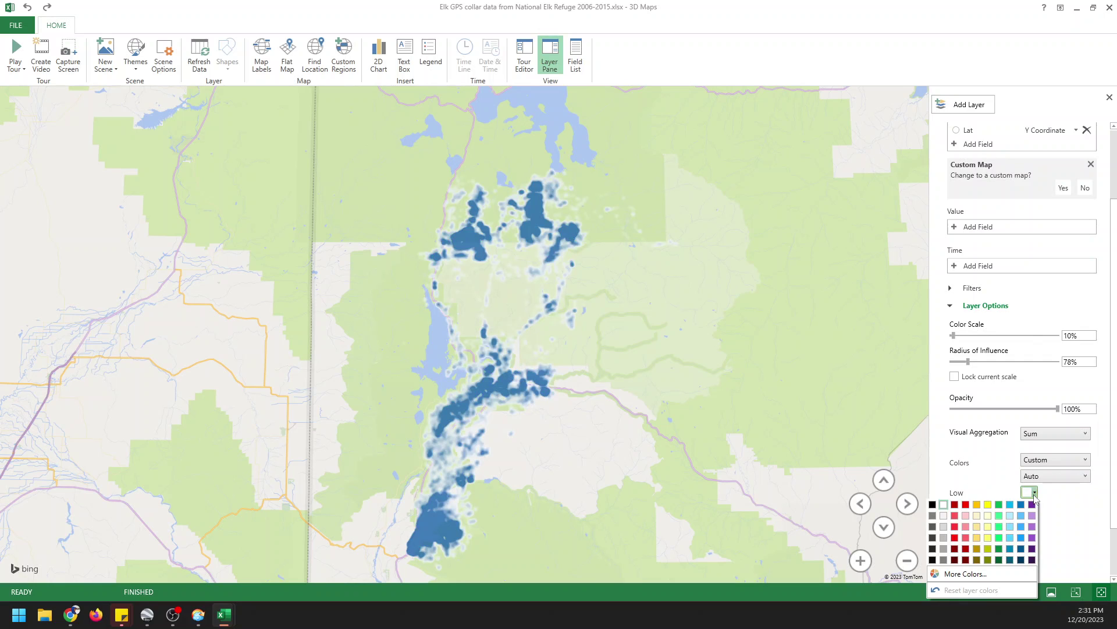
{"action": "left_click", "coordinate": [988, 504]}
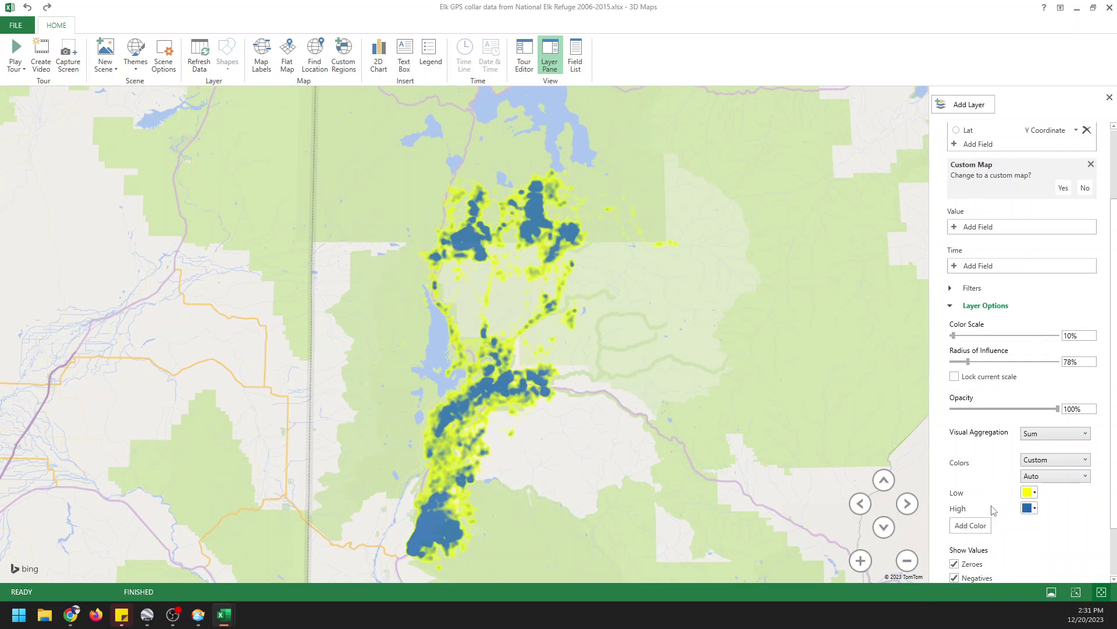
{"action": "left_click", "coordinate": [1036, 509]}
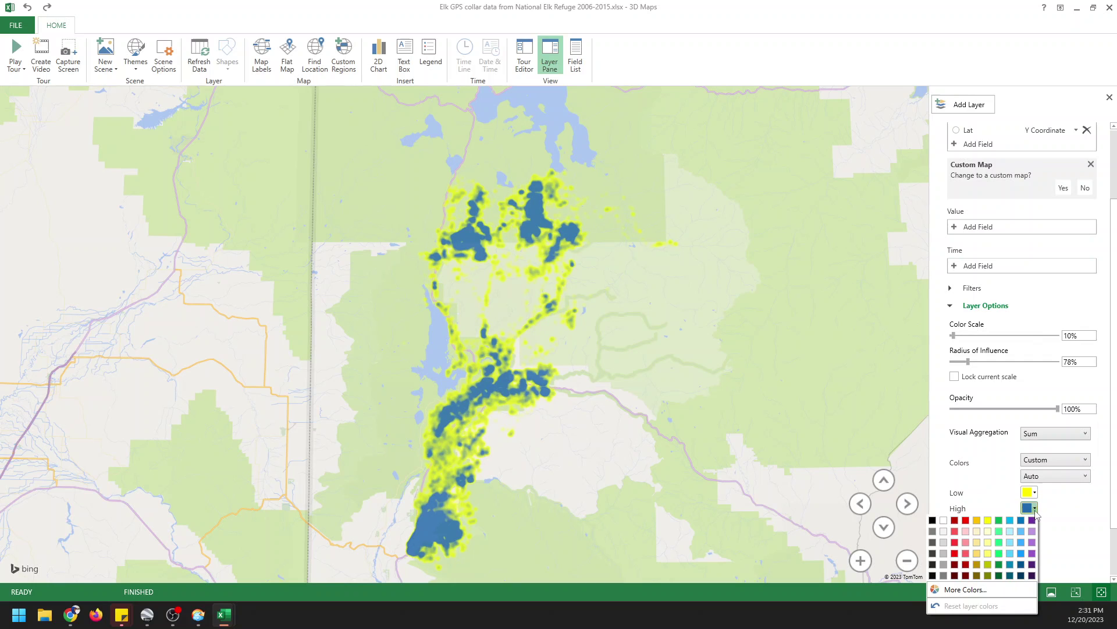
{"action": "left_click", "coordinate": [998, 553]}
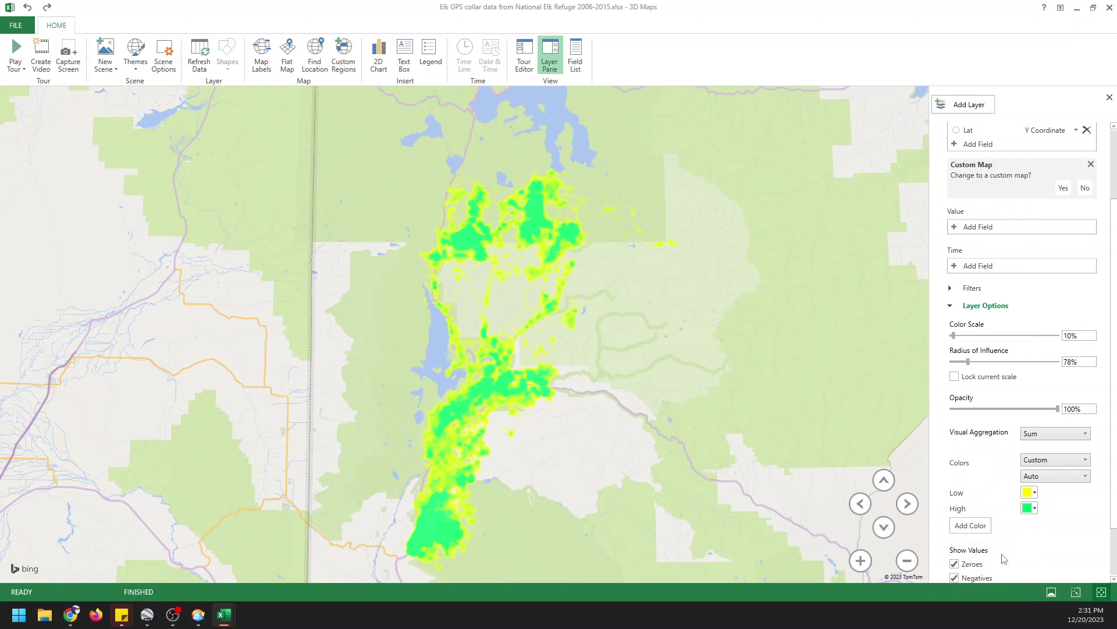
{"action": "left_click", "coordinate": [1036, 508]}
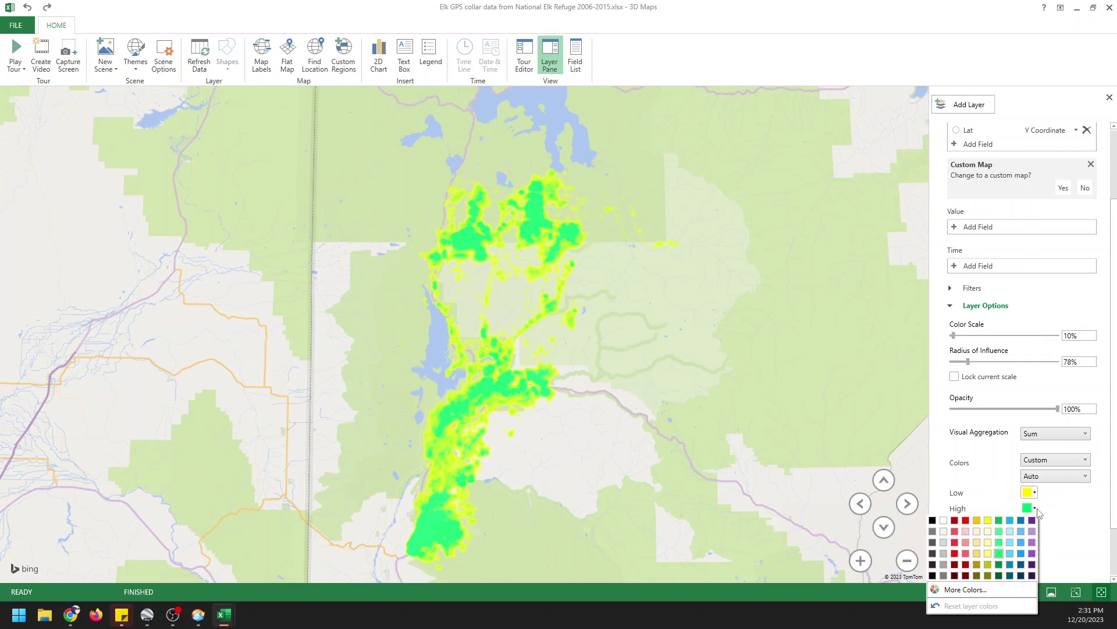
{"action": "left_click", "coordinate": [1022, 543]}
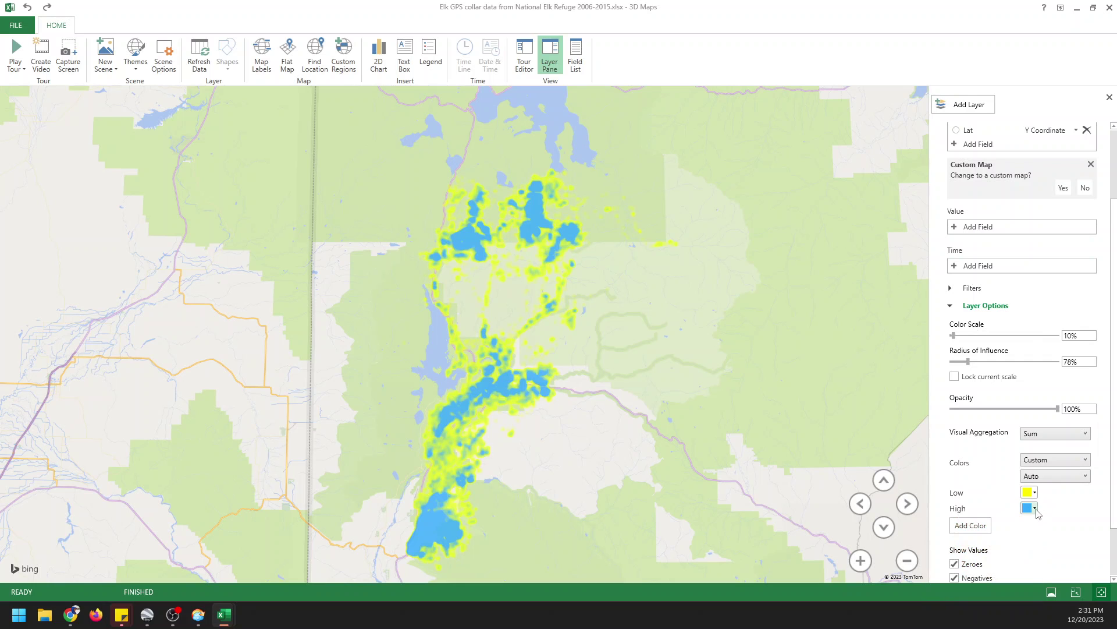
{"action": "left_click", "coordinate": [1035, 509]}
{"action": "left_click", "coordinate": [1033, 532]}
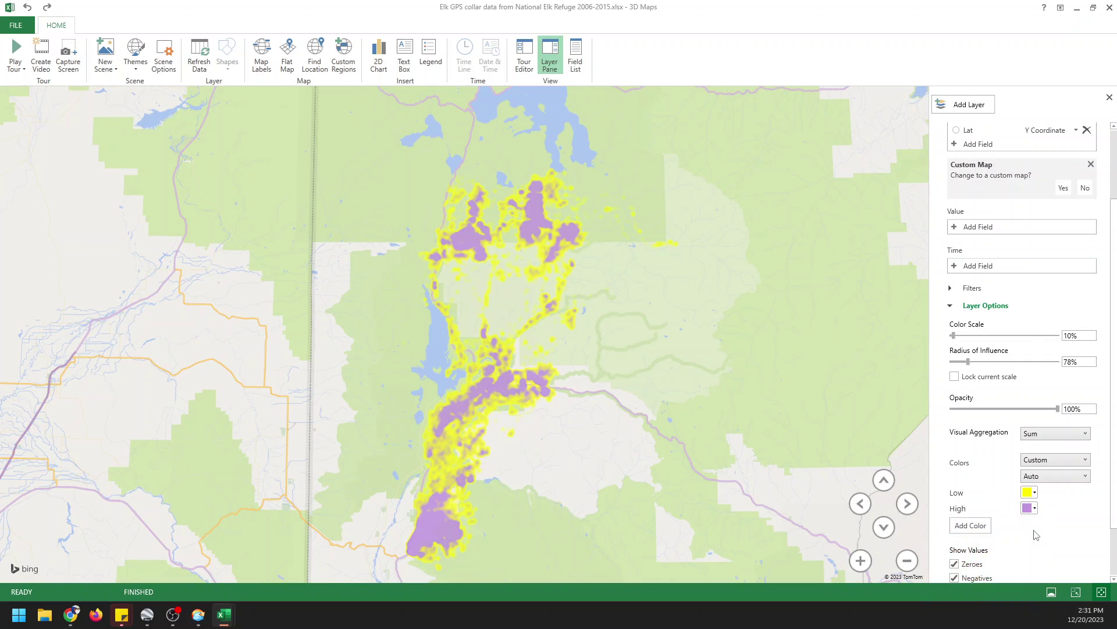
{"action": "left_click", "coordinate": [1069, 464]}
{"action": "left_click", "coordinate": [1049, 475]}
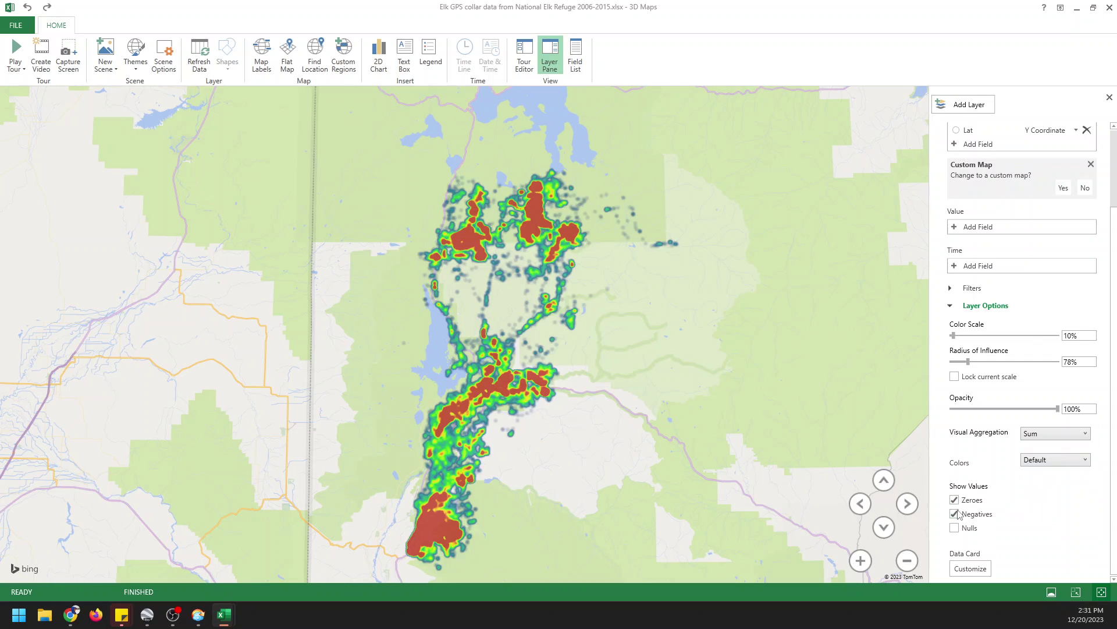
{"action": "scroll", "coordinate": [1008, 545], "scroll_direction": "up", "scroll_amount": 1}
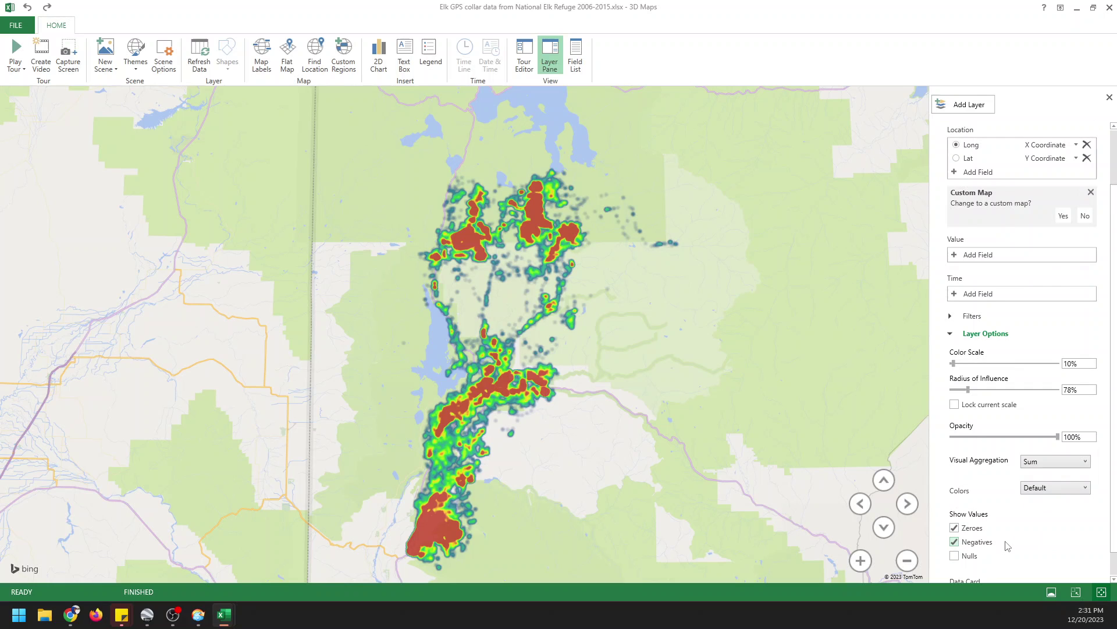
{"action": "left_click", "coordinate": [952, 336]}
{"action": "left_click", "coordinate": [951, 407]}
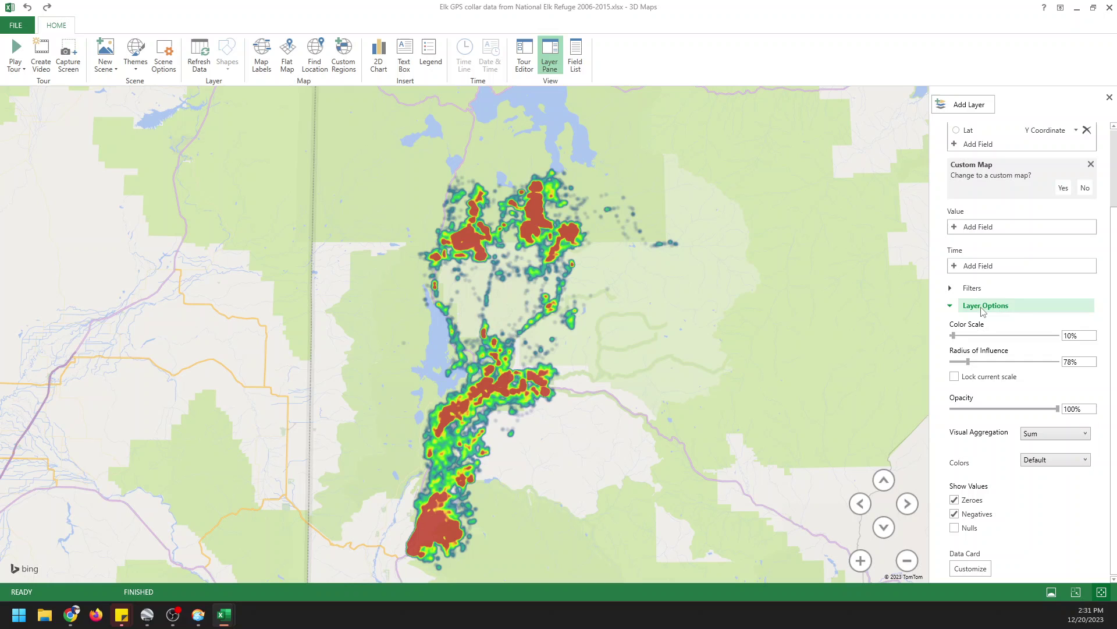
{"action": "scroll", "coordinate": [1018, 328], "scroll_direction": "up", "scroll_amount": 3}
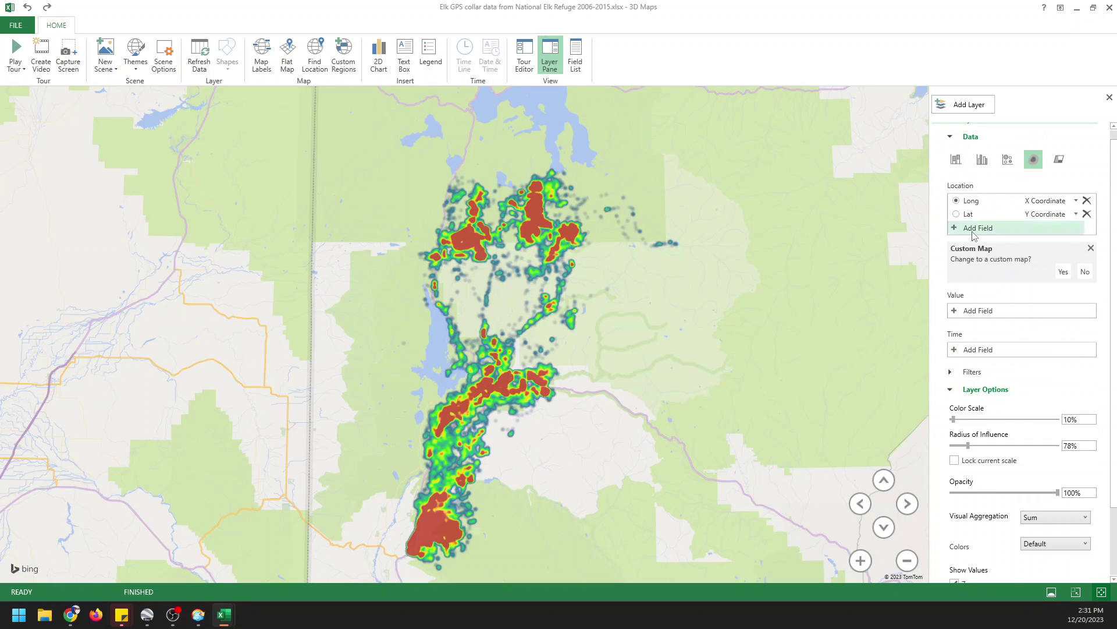
{"action": "left_click", "coordinate": [955, 312]}
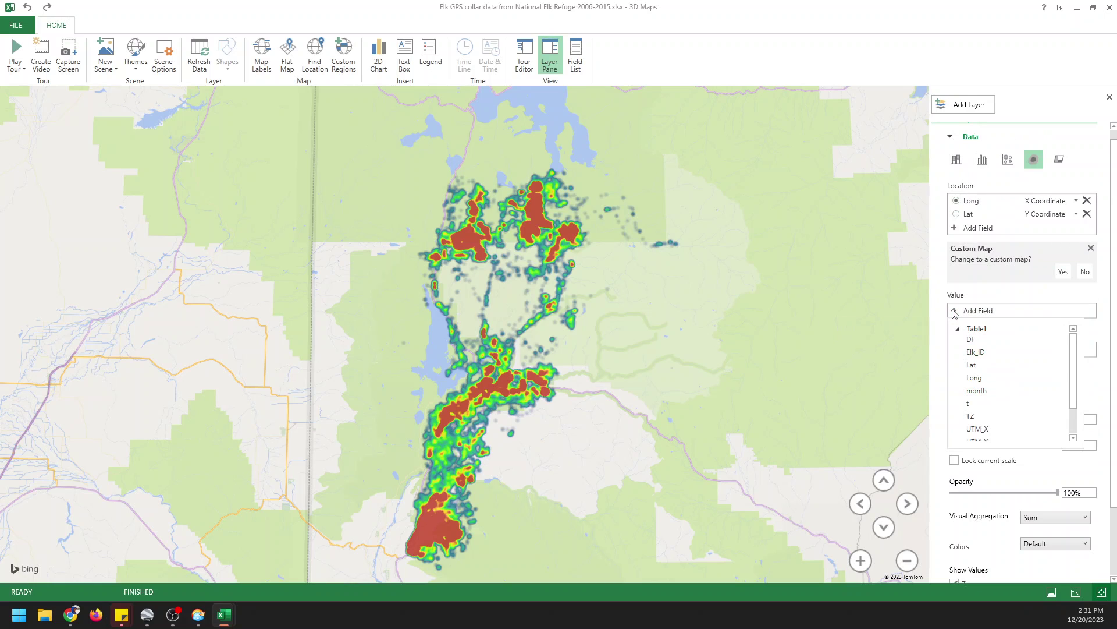
{"action": "left_click", "coordinate": [955, 312]}
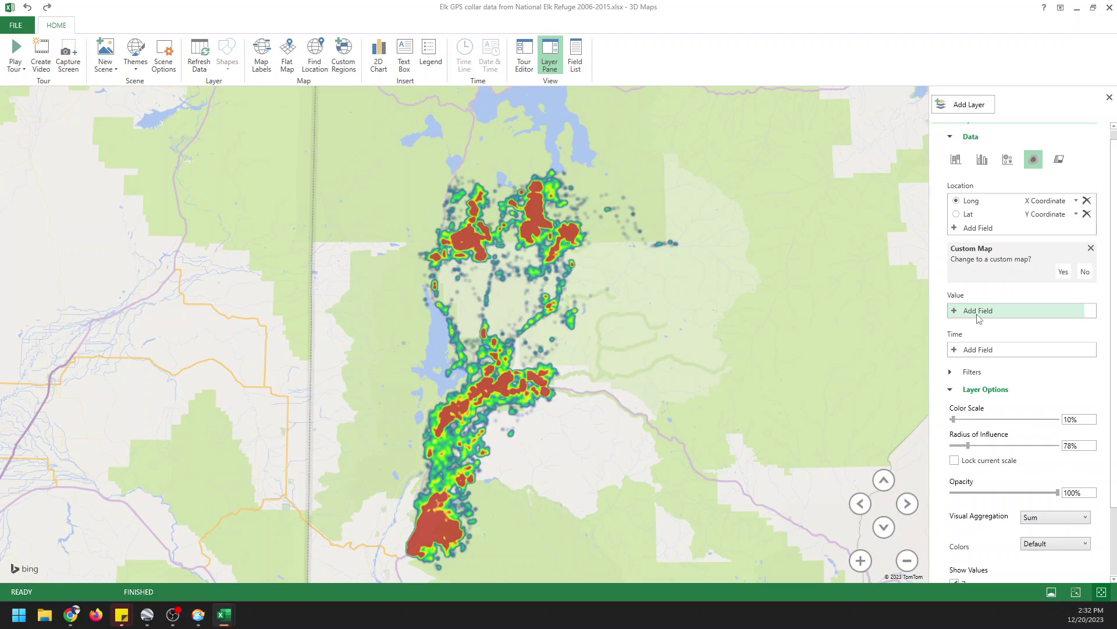
Add DT from Table1 as Layer 1's Time field and recentre the heat map
{"action": "left_click", "coordinate": [957, 354]}
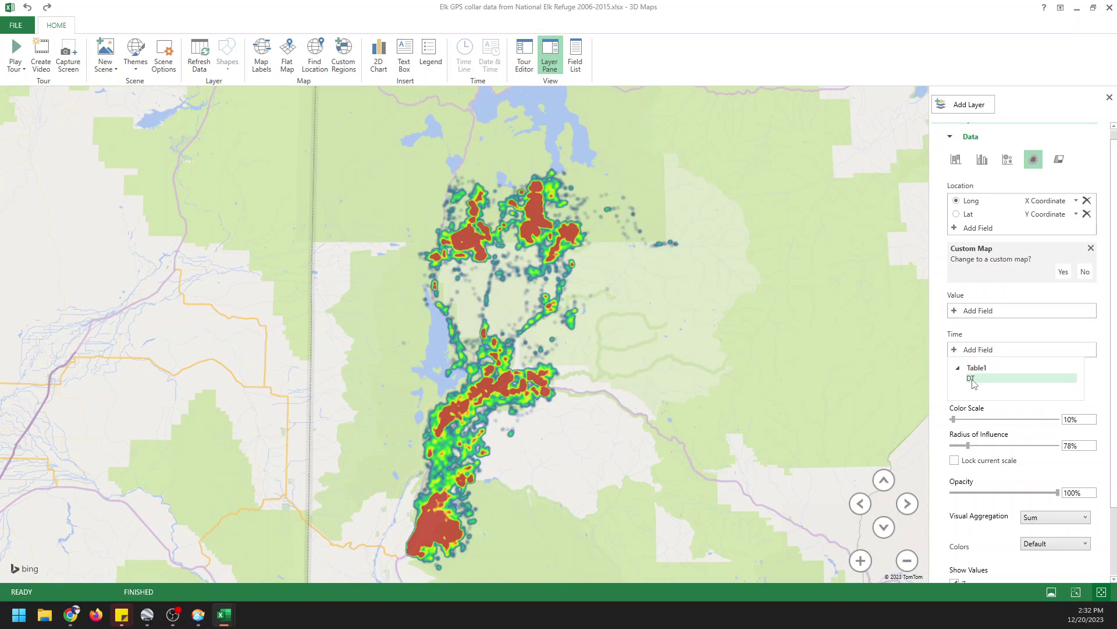
{"action": "left_click", "coordinate": [972, 379]}
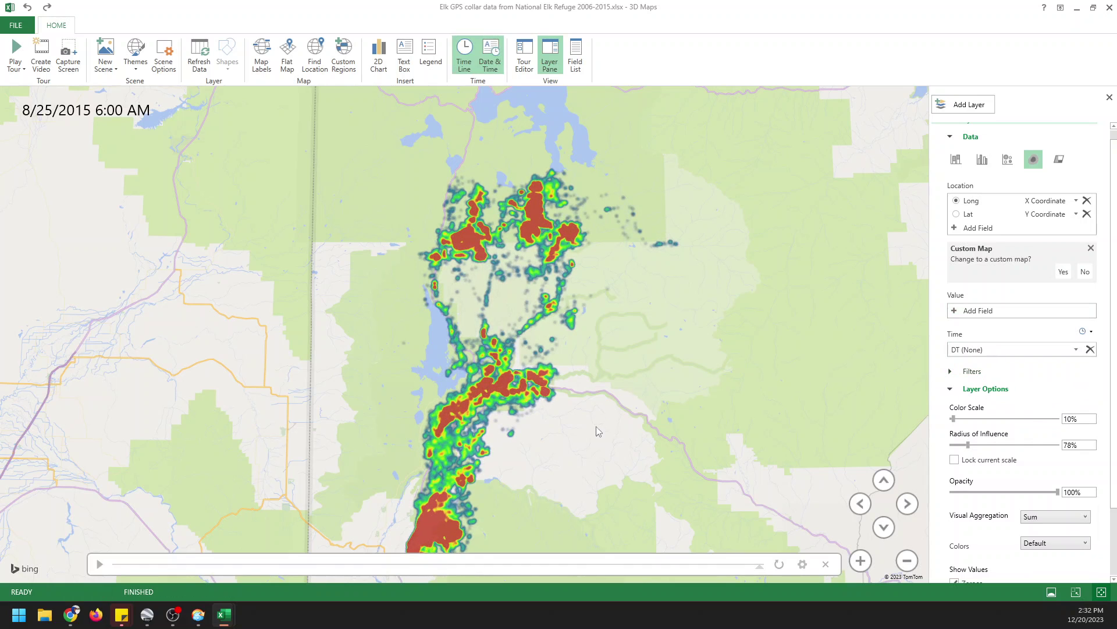
{"action": "left_click_drag", "start_coordinate": [503, 401], "coordinate": [528, 375]}
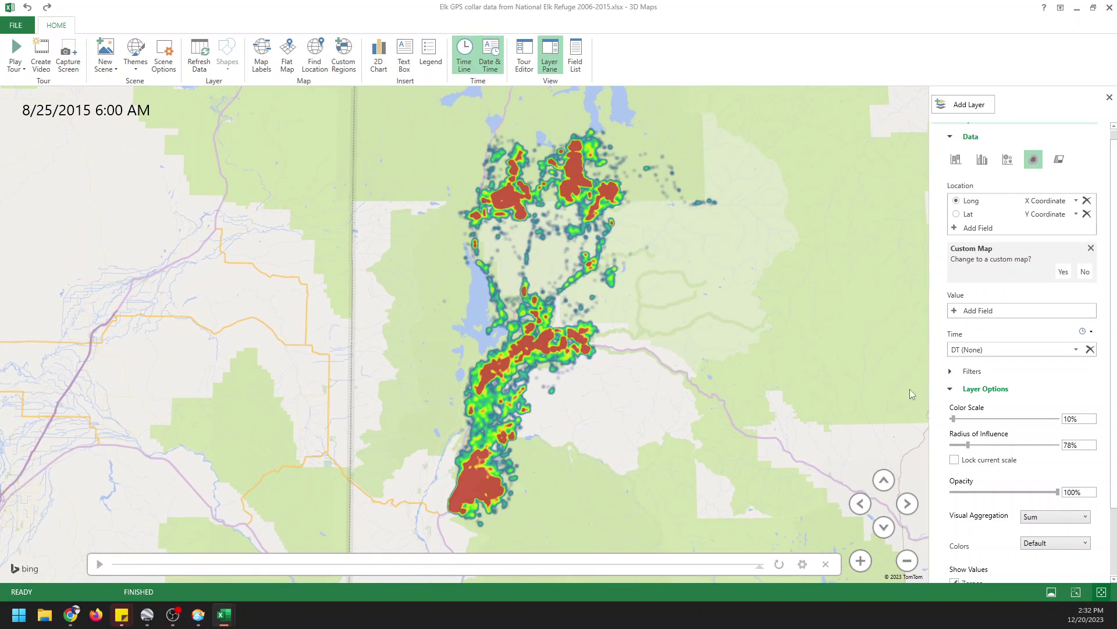
Play the elk time-lapse on the timeline, stop it, then replay it from the start
{"action": "left_click", "coordinate": [99, 565]}
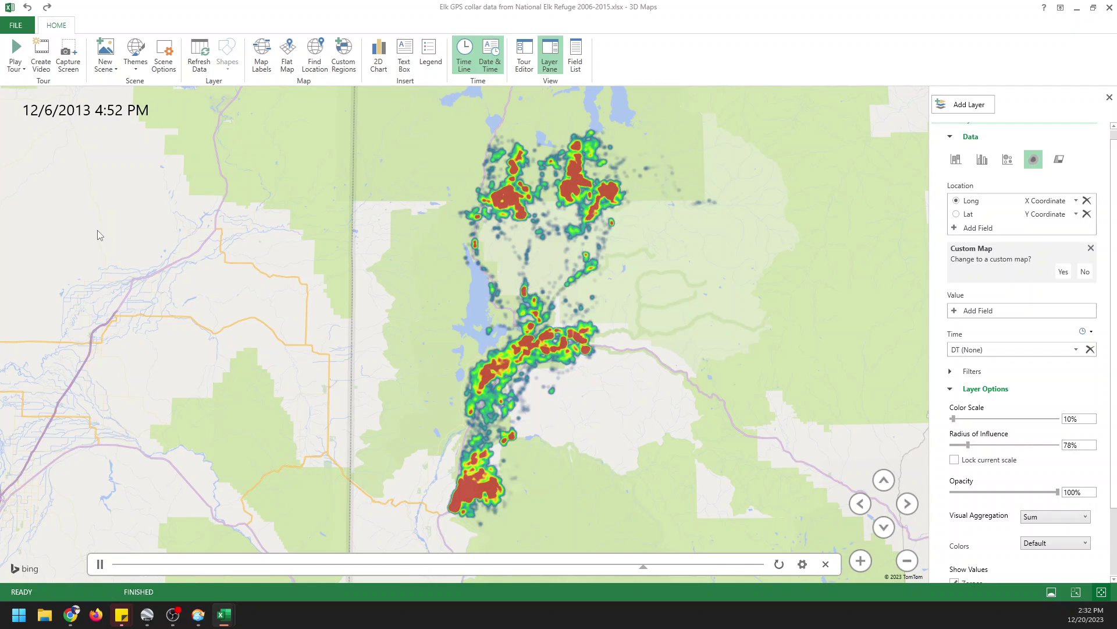
{"action": "left_click", "coordinate": [100, 564]}
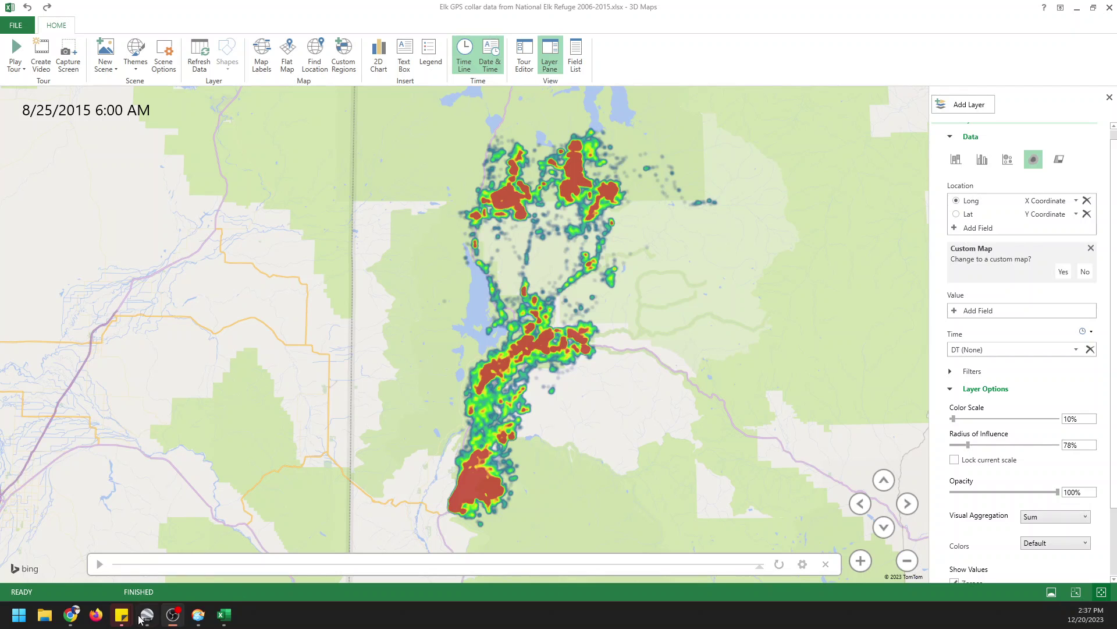
{"action": "left_click", "coordinate": [99, 564]}
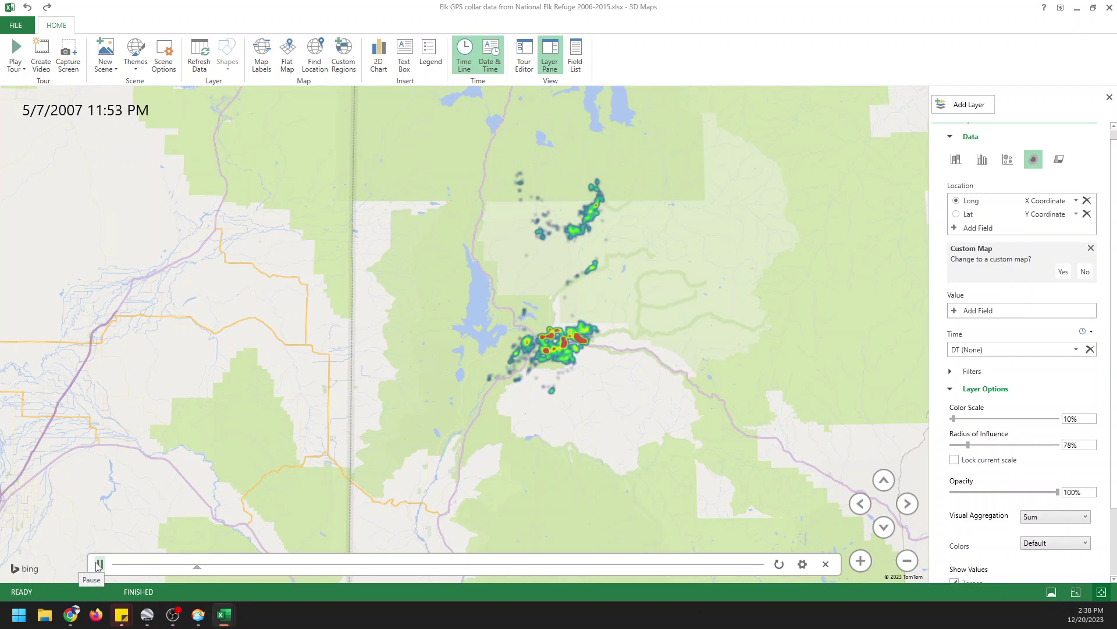